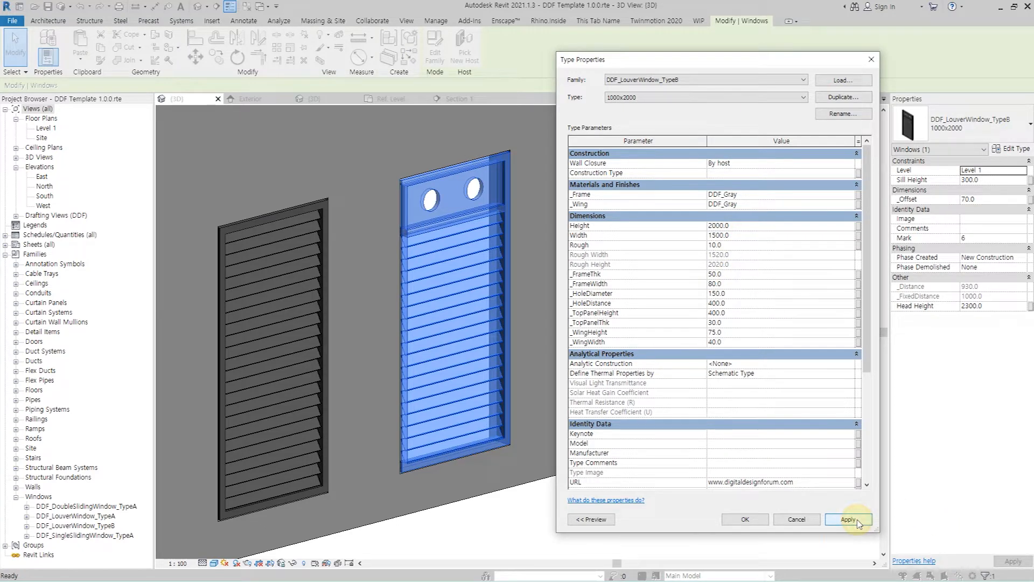
Set the TypeB louver window type's width to 1500, hole distance to 600, top panel height to 800, hole diameter to 300 and height to 2500
{"action": "left_click", "coordinate": [857, 521]}
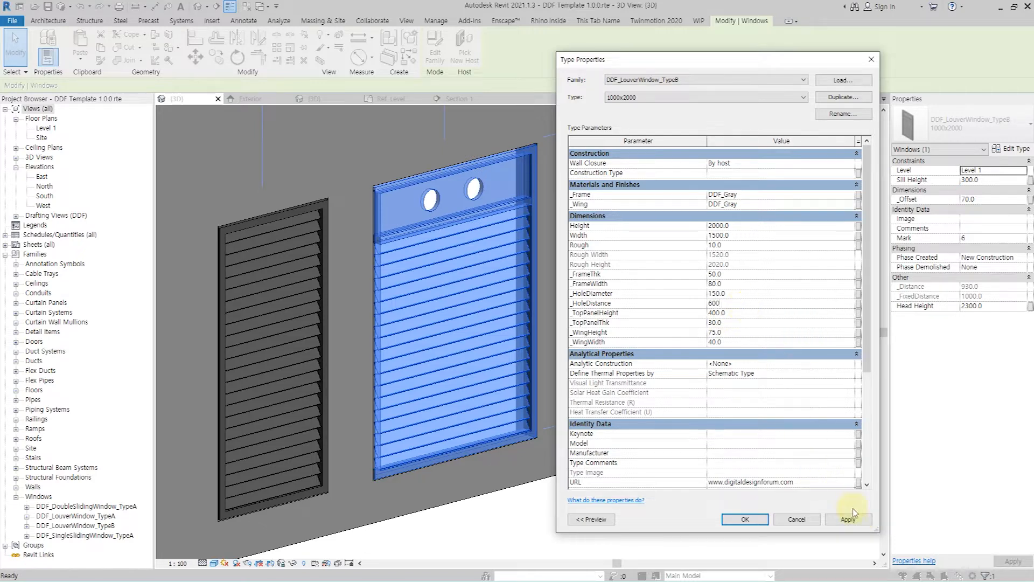
{"action": "left_click", "coordinate": [850, 521]}
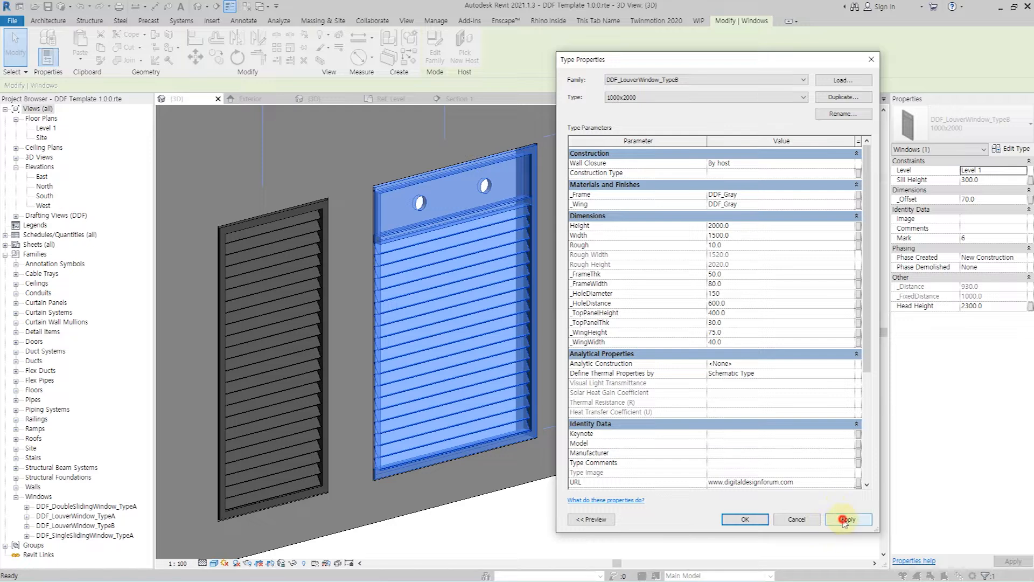
{"action": "left_click", "coordinate": [741, 314]}
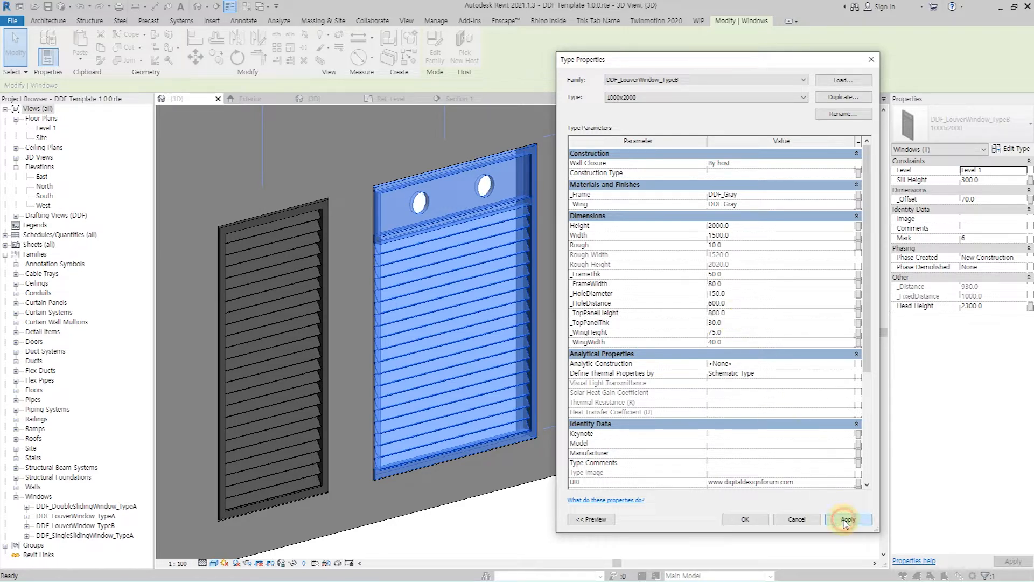
{"action": "left_click", "coordinate": [845, 520]}
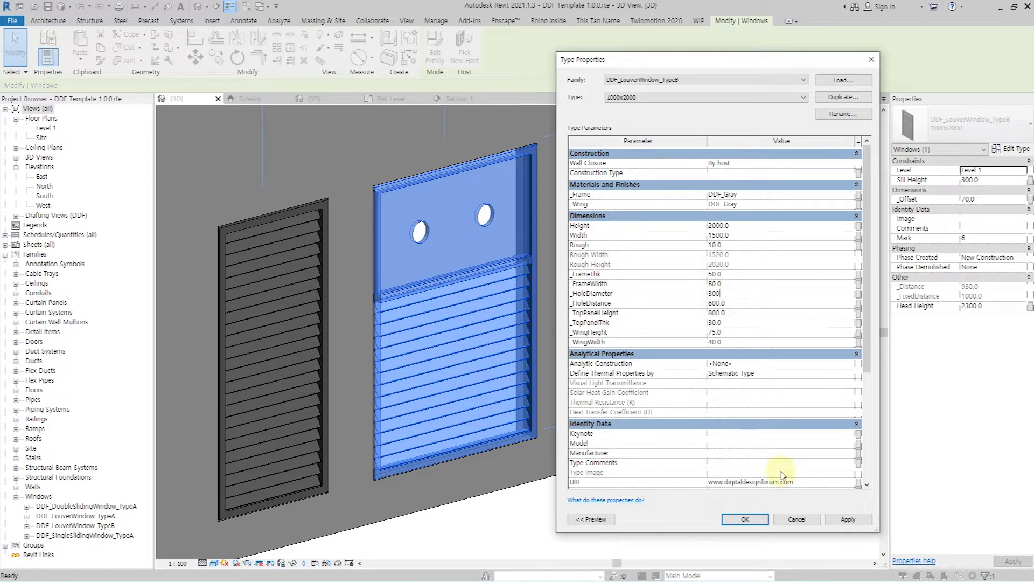
{"action": "left_click", "coordinate": [839, 522]}
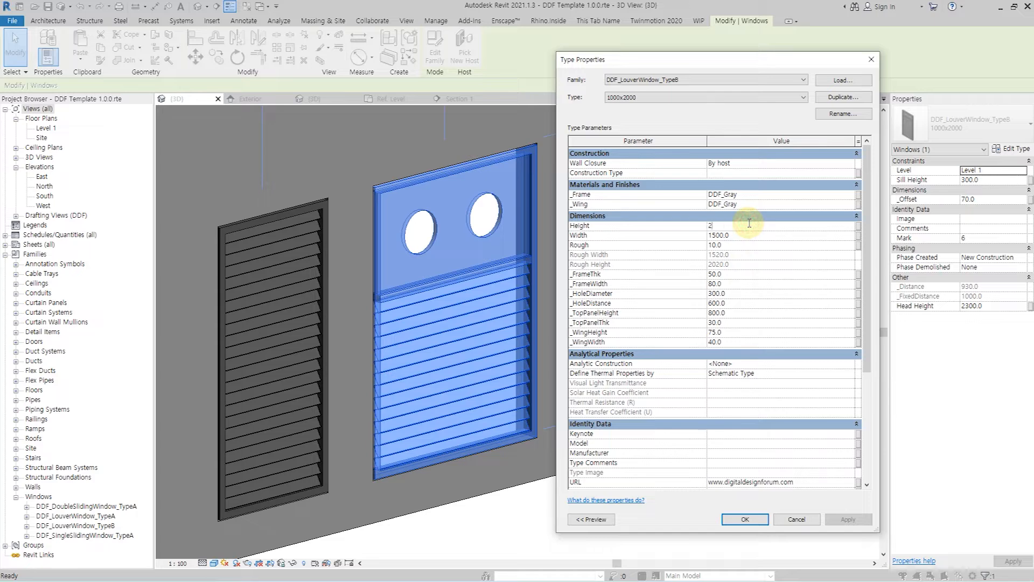
{"action": "left_click", "coordinate": [753, 519]}
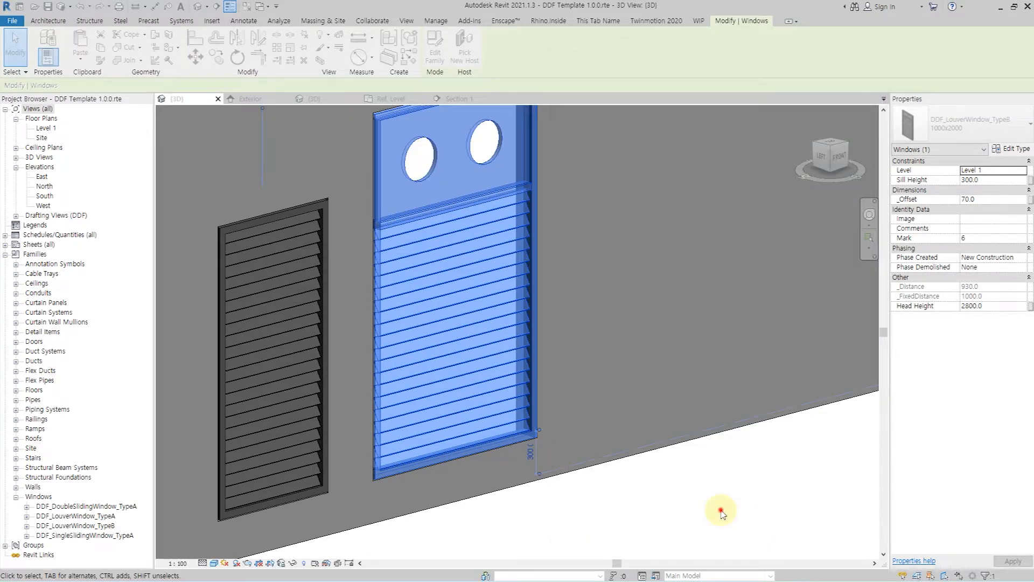
{"action": "left_click", "coordinate": [722, 514]}
Set the TypeB louver window's offset in the wall to -500
{"action": "scroll", "coordinate": [667, 458], "scroll_direction": "down", "scroll_amount": 2}
{"action": "middle_click_drag", "start_coordinate": [667, 457], "coordinate": [645, 398], "text": "shift"}
{"action": "scroll", "coordinate": [644, 398], "scroll_direction": "up", "scroll_amount": 1}
{"action": "left_click", "coordinate": [537, 370]}
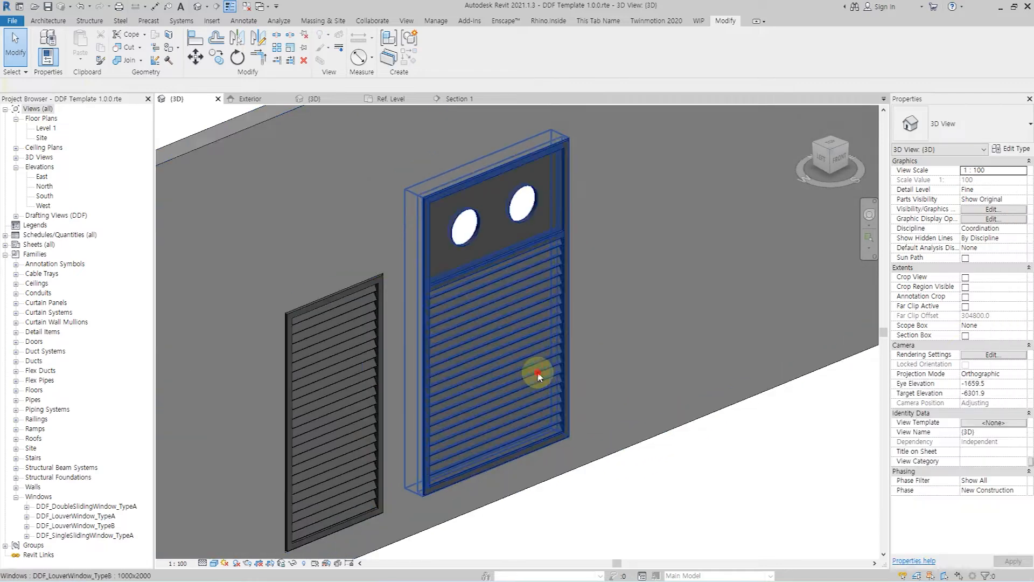
{"action": "left_click", "coordinate": [990, 198]}
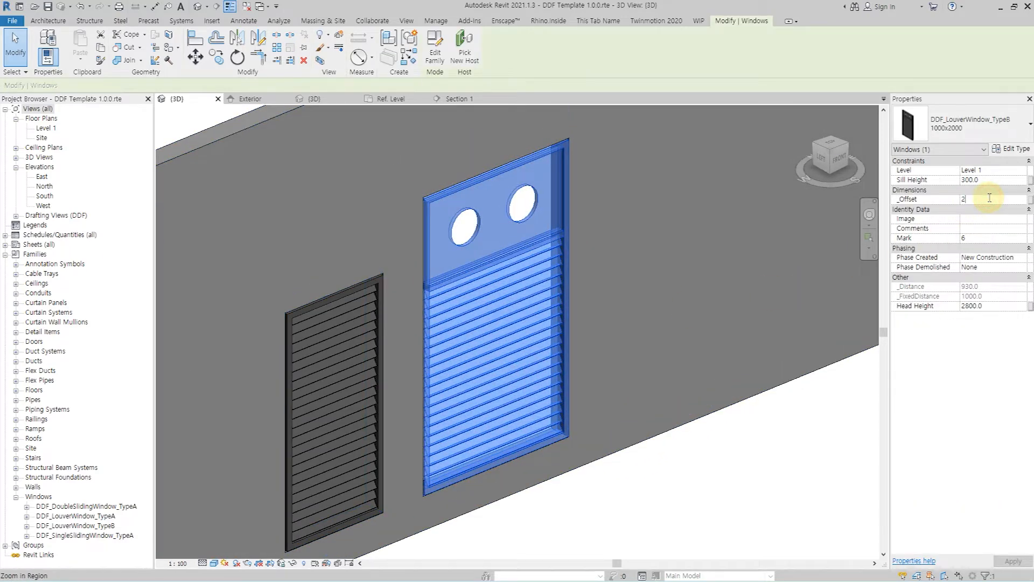
{"action": "left_click", "coordinate": [1007, 198]}
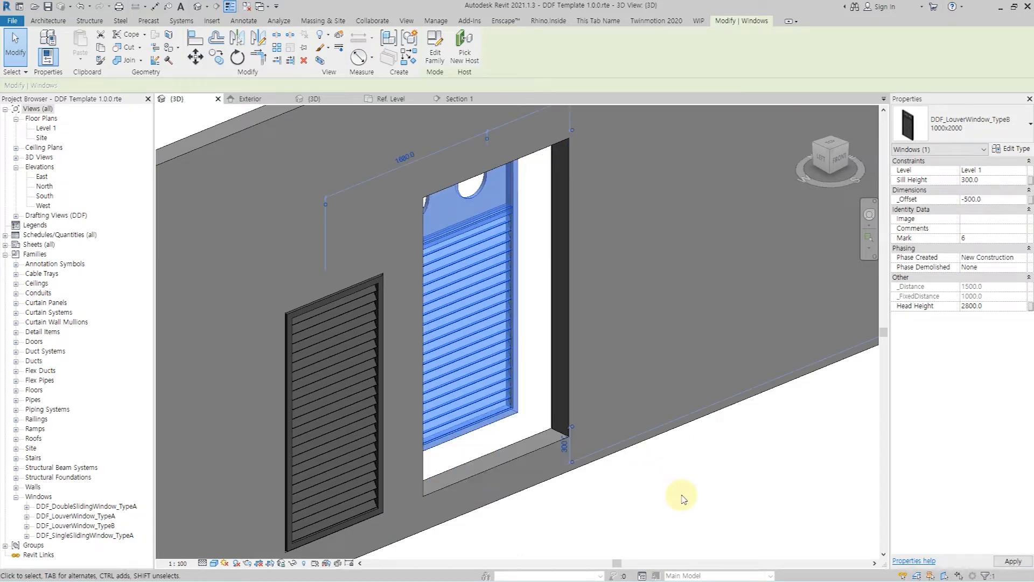
{"action": "left_click", "coordinate": [674, 495]}
Set the TypeB louver window's offset in the wall to 70
{"action": "middle_click_drag", "start_coordinate": [653, 494], "coordinate": [404, 289], "text": "shift"}
{"action": "scroll", "coordinate": [536, 358], "scroll_direction": "up", "scroll_amount": 2}
{"action": "left_click", "coordinate": [536, 358]}
{"action": "left_click", "coordinate": [992, 199]}
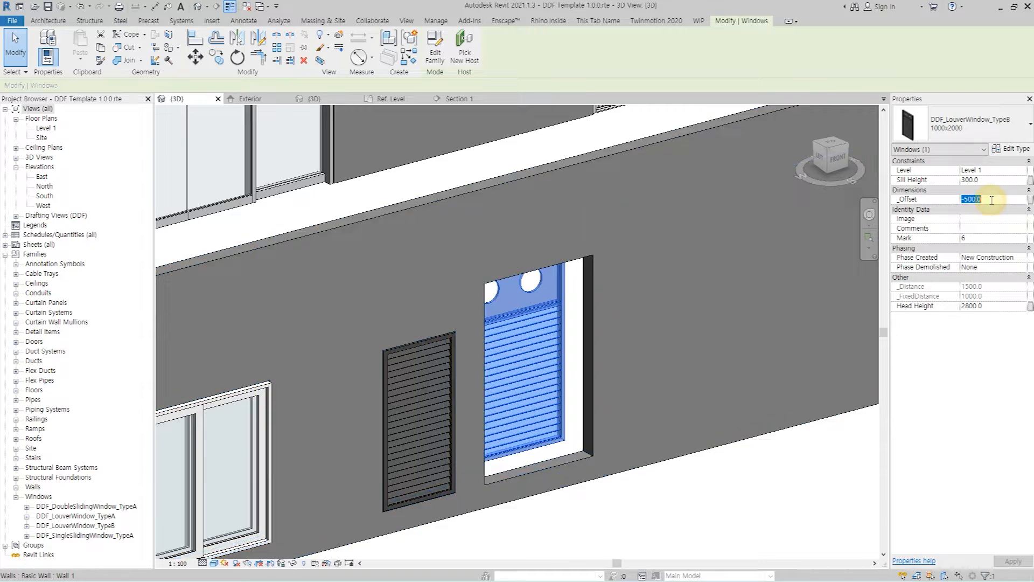
{"action": "left_click", "coordinate": [686, 510]}
{"action": "scroll", "coordinate": [552, 438], "scroll_direction": "up", "scroll_amount": 3}
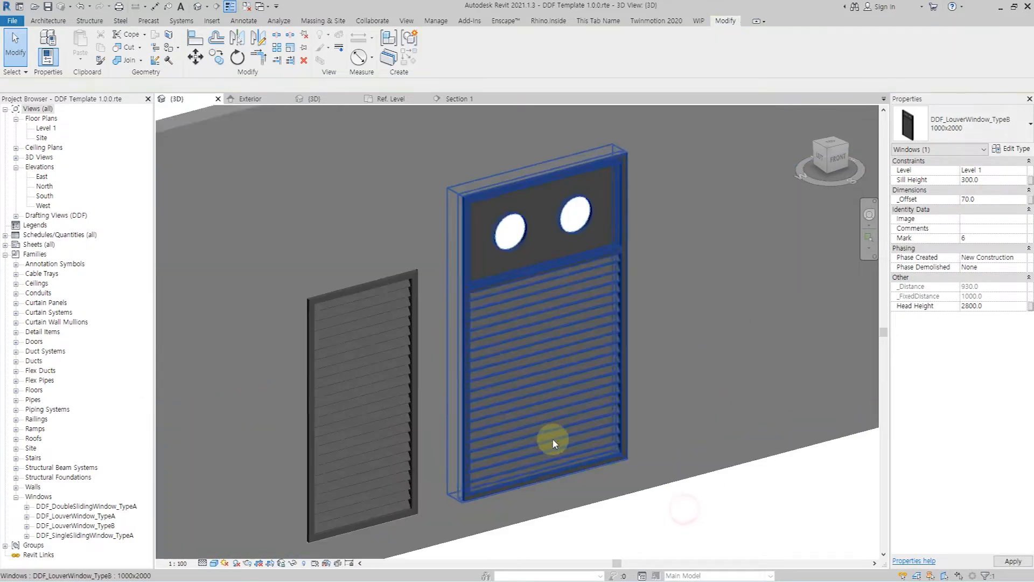
Set the frame thickness of the TypeB louver window type to 100
{"action": "left_click", "coordinate": [555, 437]}
{"action": "left_click", "coordinate": [1011, 148]}
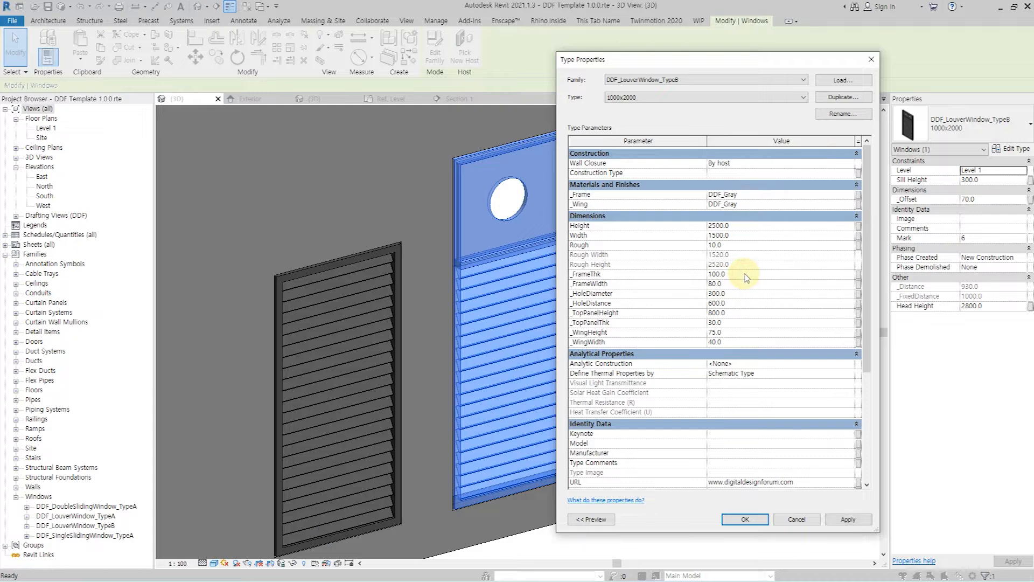
{"action": "left_click", "coordinate": [747, 520]}
{"action": "left_click", "coordinate": [752, 531]}
{"action": "middle_click_drag", "start_coordinate": [753, 532], "coordinate": [731, 428], "text": "shift"}
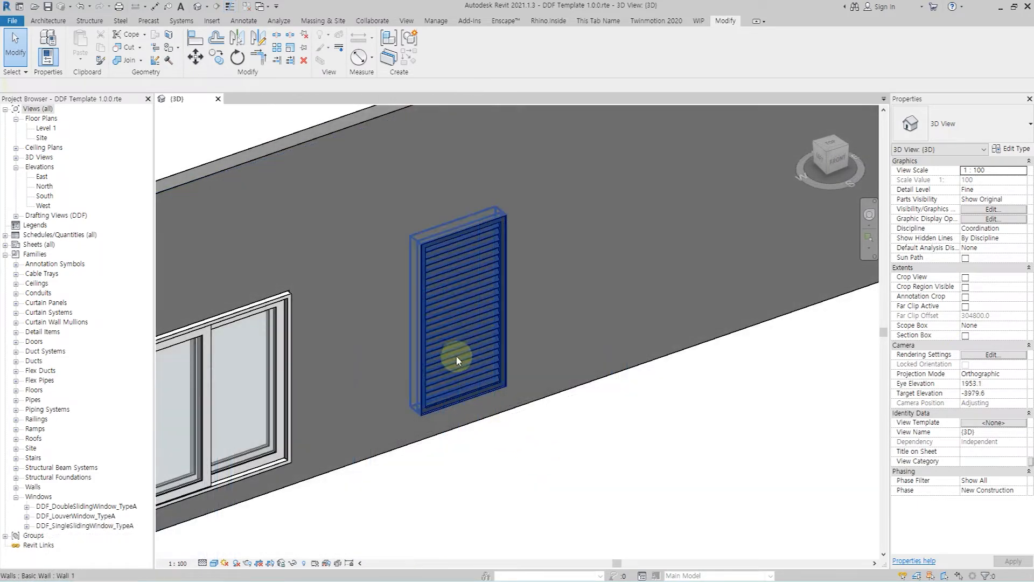
Open the TypeA louver window's family for editing and display its 3D view shaded
{"action": "left_click", "coordinate": [455, 353]}
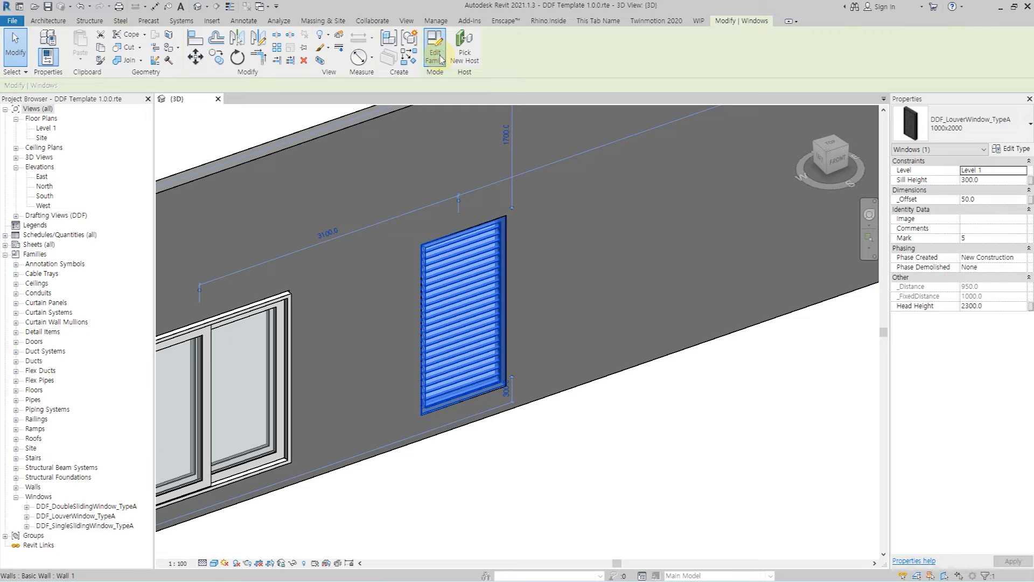
{"action": "left_click", "coordinate": [437, 56]}
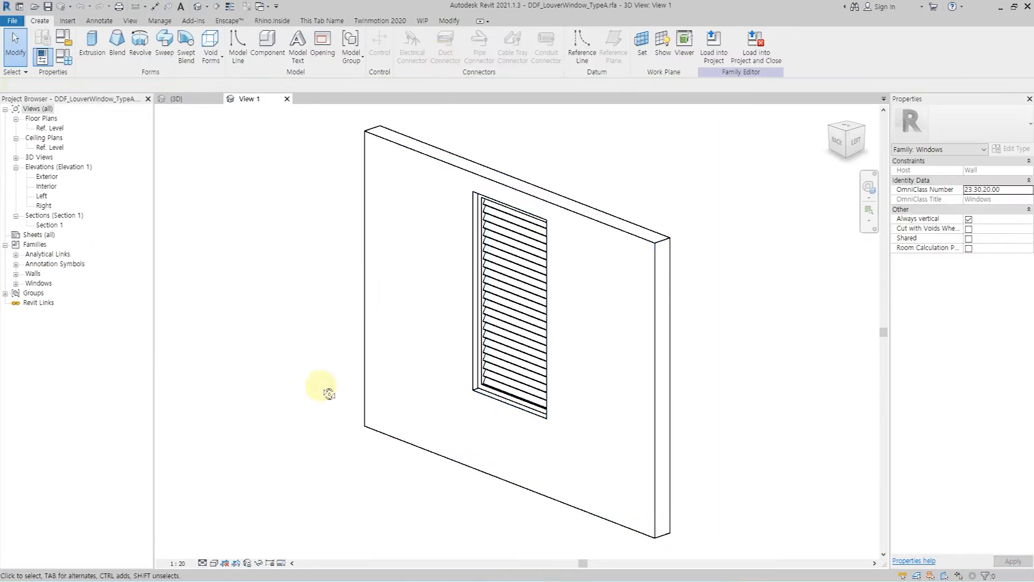
{"action": "left_click", "coordinate": [214, 563]}
{"action": "left_click", "coordinate": [226, 524]}
{"action": "mouse_move", "coordinate": [278, 349]}
{"action": "middle_mouse_down", "text": "shift"}
{"action": "mouse_move", "coordinate": [716, 393]}
{"action": "mouse_move", "coordinate": [492, 365]}
{"action": "mouse_move", "coordinate": [577, 370]}
{"action": "mouse_move", "coordinate": [436, 367]}
{"action": "mouse_move", "coordinate": [279, 331]}
{"action": "mouse_move", "coordinate": [718, 409]}
{"action": "mouse_move", "coordinate": [603, 482]}
{"action": "mouse_move", "coordinate": [693, 363]}
{"action": "mouse_move", "coordinate": [721, 353]}
{"action": "mouse_move", "coordinate": [828, 367]}
{"action": "mouse_move", "coordinate": [718, 367]}
{"action": "mouse_move", "coordinate": [653, 388]}
{"action": "mouse_move", "coordinate": [612, 368]}
{"action": "middle_mouse_up", "text": "shift"}
Save a copy of the louver window family as DDF_LouverWindow_TypeB.rfa
{"action": "left_click", "coordinate": [13, 21]}
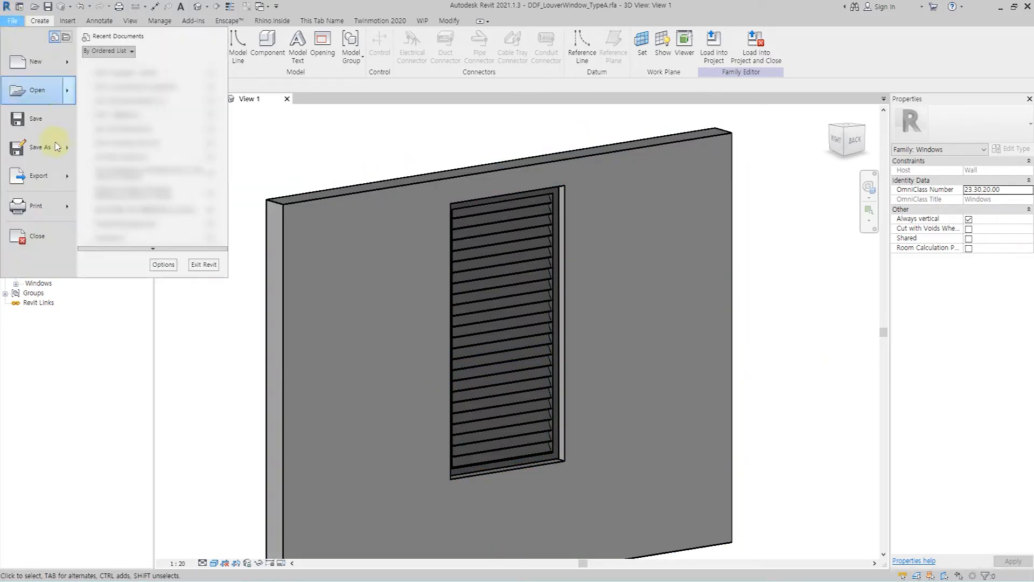
{"action": "left_click", "coordinate": [246, 177]}
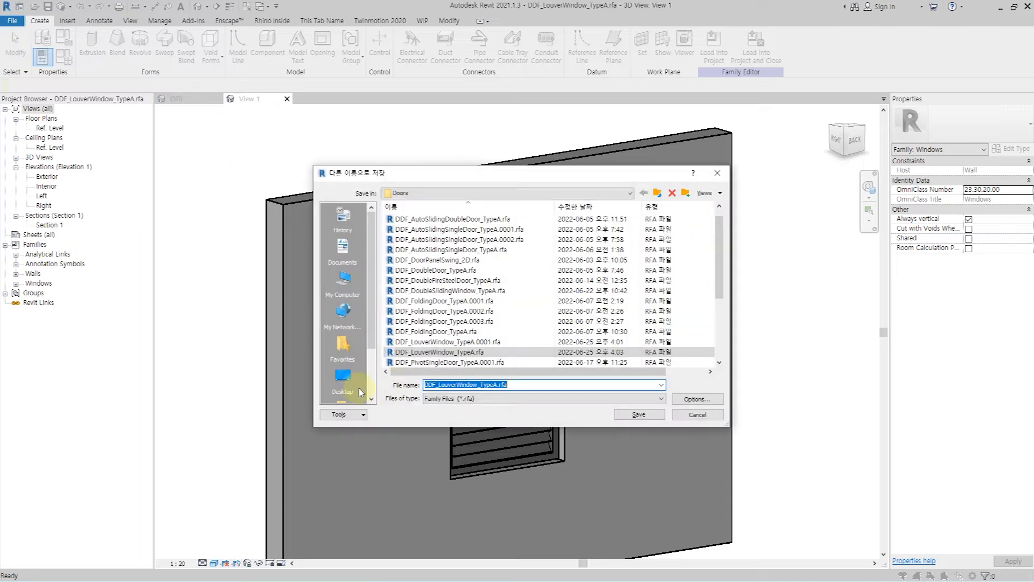
{"action": "type", "text": "B"}
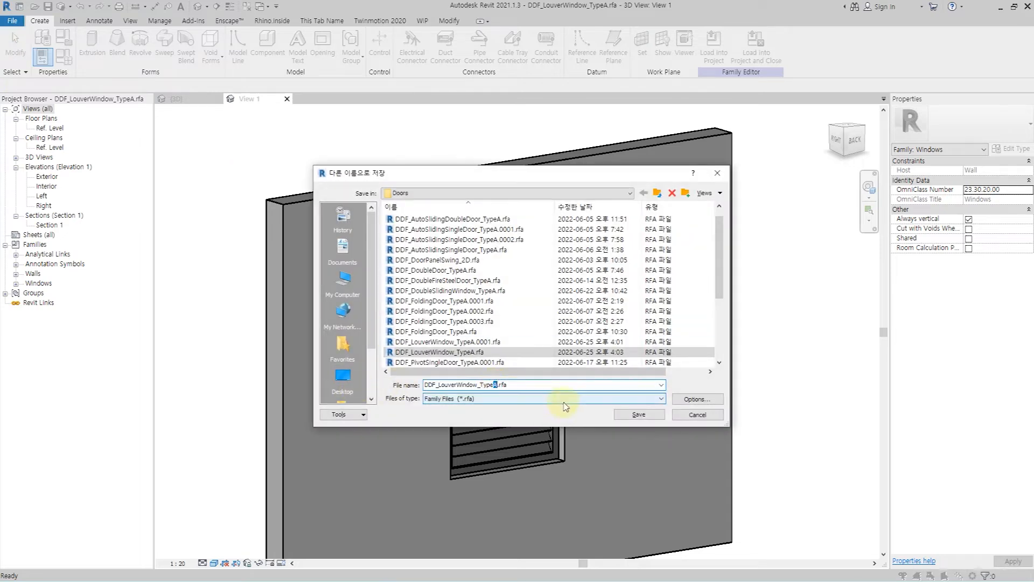
{"action": "left_click", "coordinate": [632, 418]}
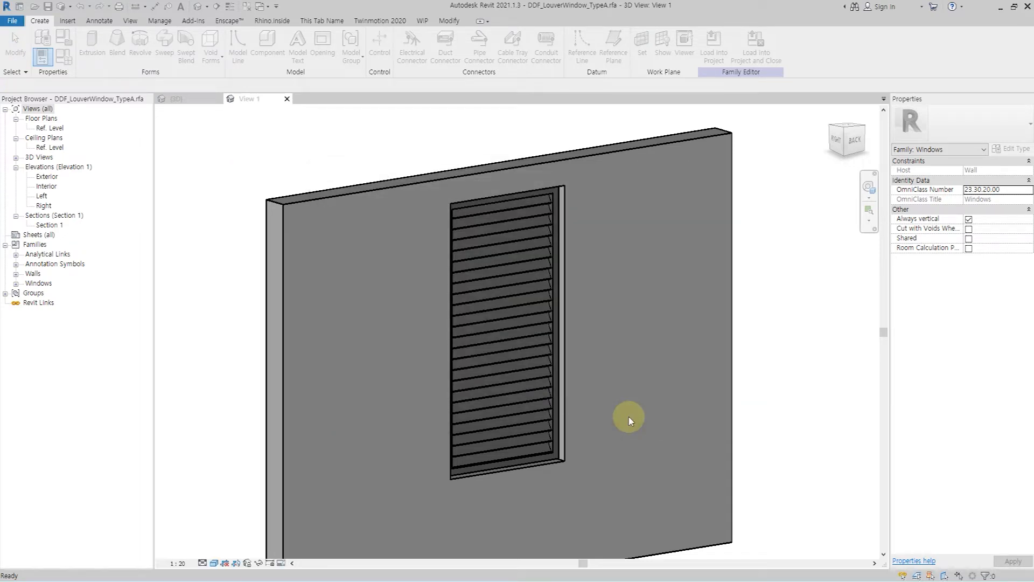
Draw a horizontal reference plane across the upper louvers in the Exterior elevation
{"action": "double_click", "coordinate": [46, 176]}
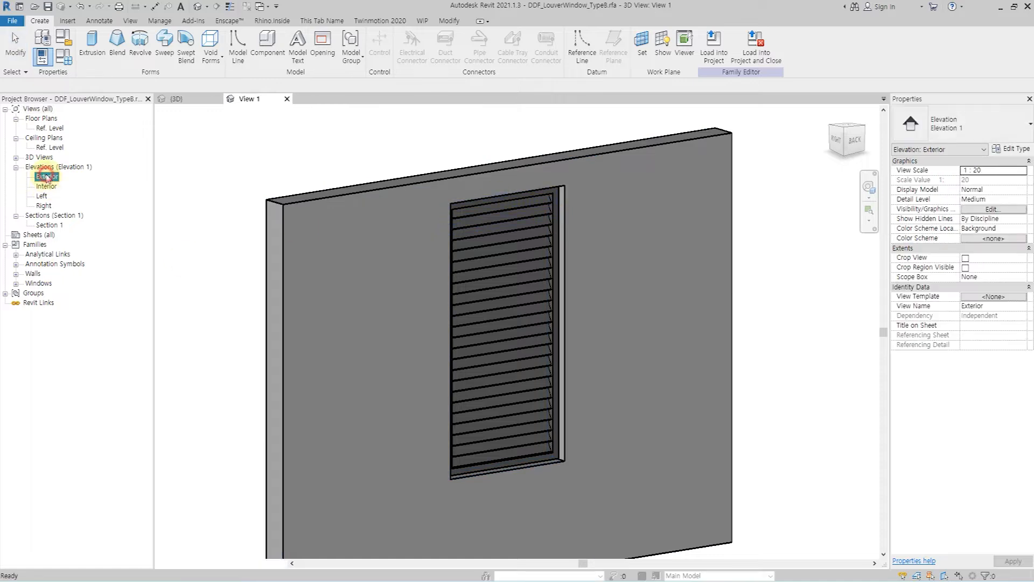
{"action": "left_click", "coordinate": [614, 43]}
{"action": "left_click", "coordinate": [419, 246]}
{"action": "left_click", "coordinate": [620, 246]}
{"action": "key", "text": "Escape"}
{"action": "key", "text": "Escape"}
{"action": "scroll", "coordinate": [579, 221], "scroll_direction": "up", "scroll_amount": 6}
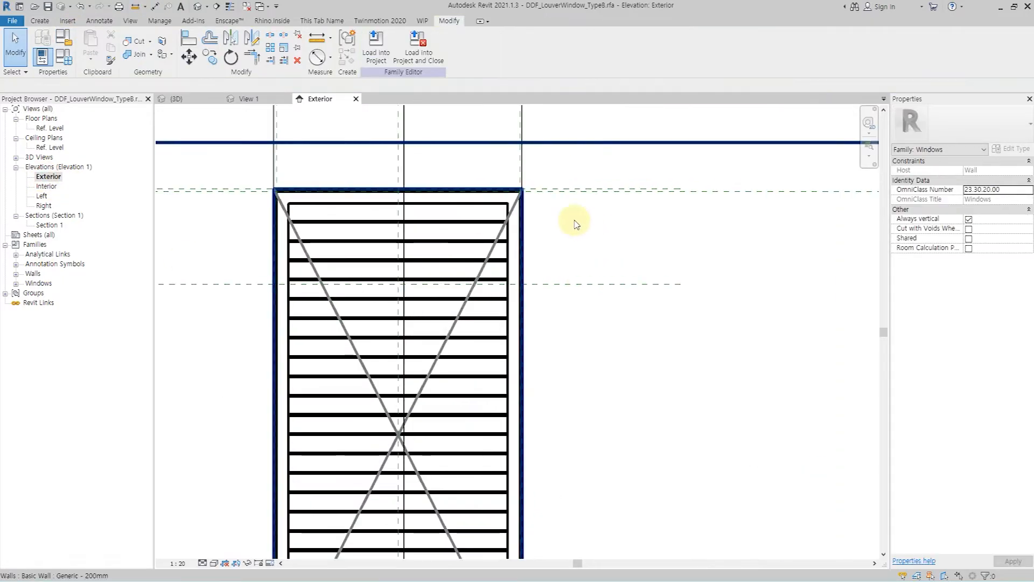
Dimension the distance from the window head to the new reference plane and label it with a new _Top parameter
{"action": "scroll", "coordinate": [615, 243], "scroll_direction": "down", "scroll_amount": 3}
{"action": "key", "text": "d"}
{"action": "key", "text": "i"}
{"action": "left_click", "coordinate": [596, 167]}
{"action": "left_click", "coordinate": [596, 307]}
{"action": "left_click", "coordinate": [695, 275]}
{"action": "key", "text": "Escape"}
{"action": "left_click", "coordinate": [476, 46]}
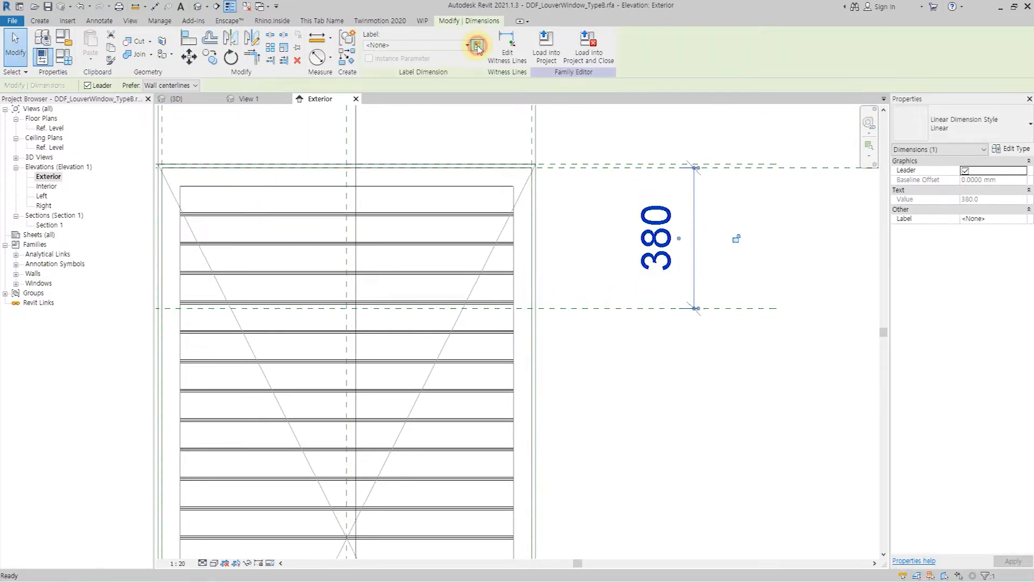
{"action": "key", "text": "Return"}
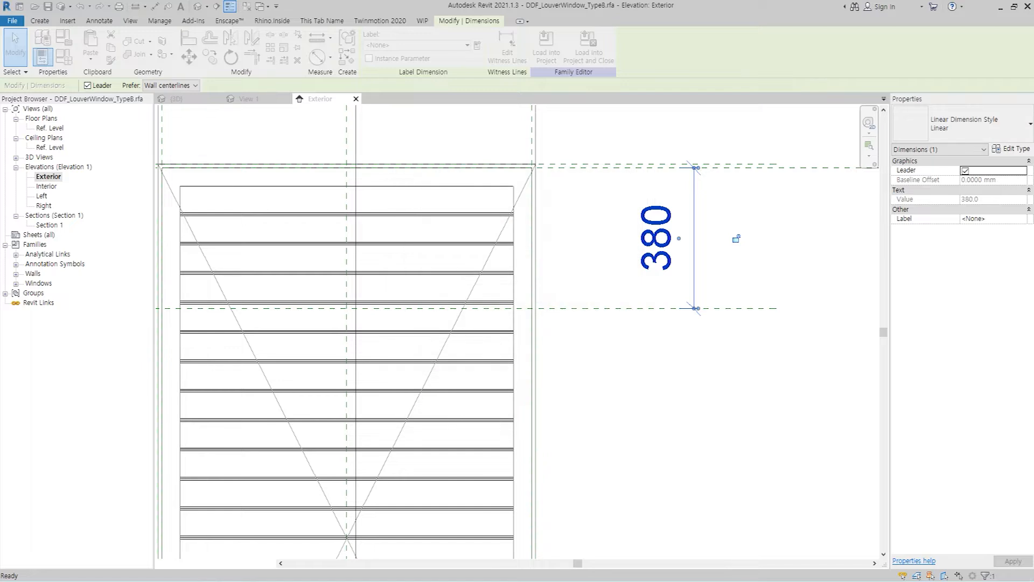
{"action": "left_click", "coordinate": [623, 323]}
Move the topmost louver group of the array down below the new reference plane
{"action": "left_click", "coordinate": [472, 201]}
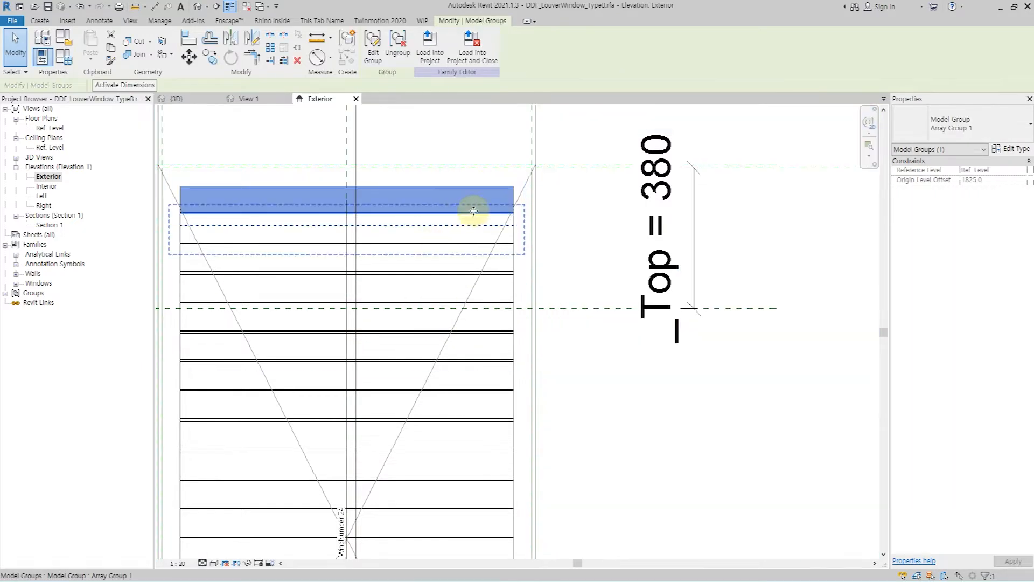
{"action": "key", "text": "m"}
{"action": "key", "text": "v"}
{"action": "left_click", "coordinate": [560, 181]}
{"action": "left_click", "coordinate": [559, 366]}
{"action": "left_click", "coordinate": [814, 561]}
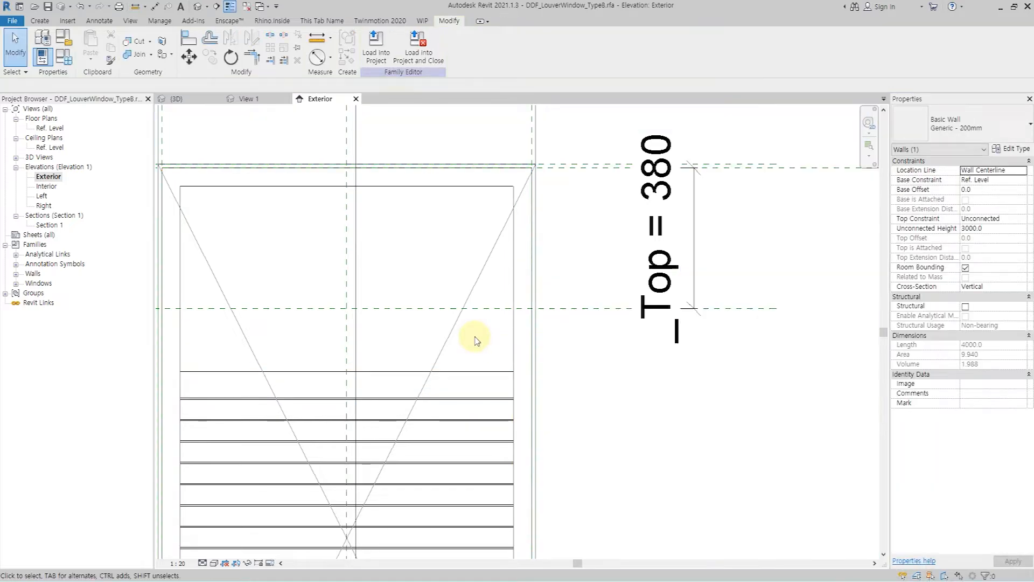
Align the top louver group with the new horizontal reference plane and inspect the family in 3D
{"action": "key", "text": "Escape"}
{"action": "key", "text": "a"}
{"action": "key", "text": "l"}
{"action": "left_click", "coordinate": [483, 308]}
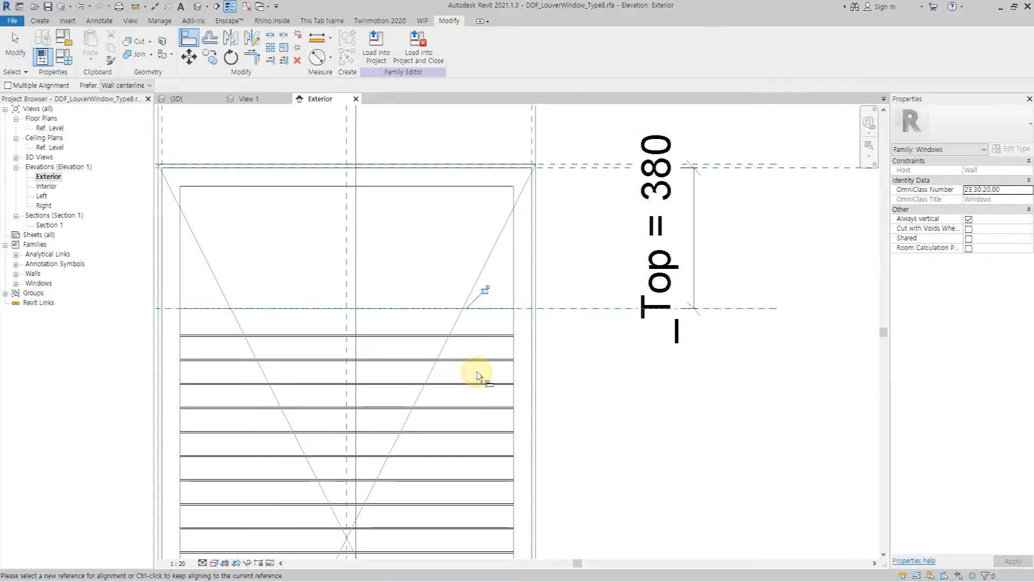
{"action": "scroll", "coordinate": [490, 292], "scroll_direction": "down", "scroll_amount": 5}
{"action": "key", "text": "Escape"}
{"action": "left_click", "coordinate": [195, 6]}
{"action": "middle_click_drag", "start_coordinate": [462, 293], "coordinate": [469, 265], "text": "shift"}
Start an extrusion in the Exterior elevation and sketch a rectangle about 760 by 160 mm standing on the _Top reference plane
{"action": "double_click", "coordinate": [50, 128]}
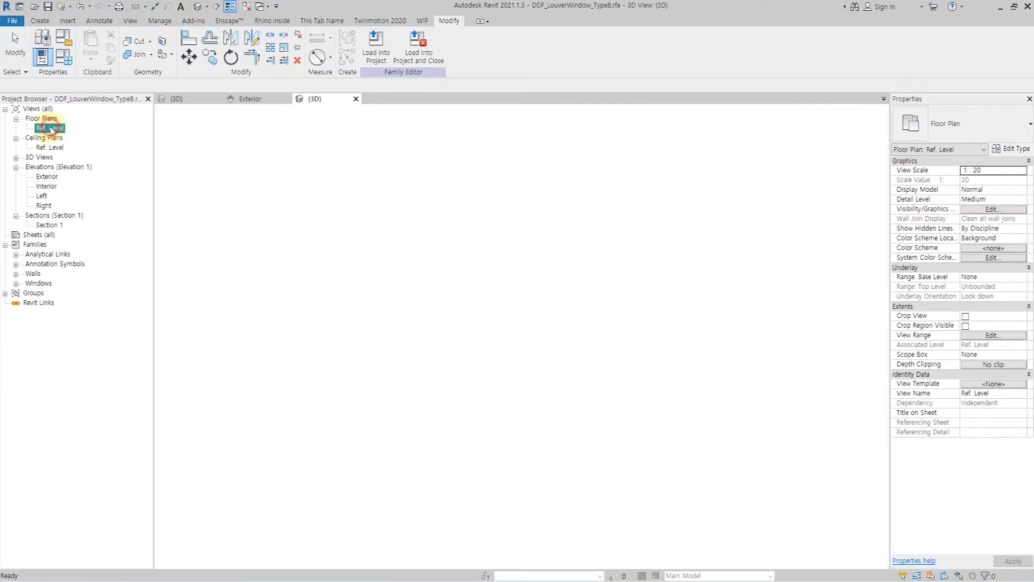
{"action": "double_click", "coordinate": [46, 178]}
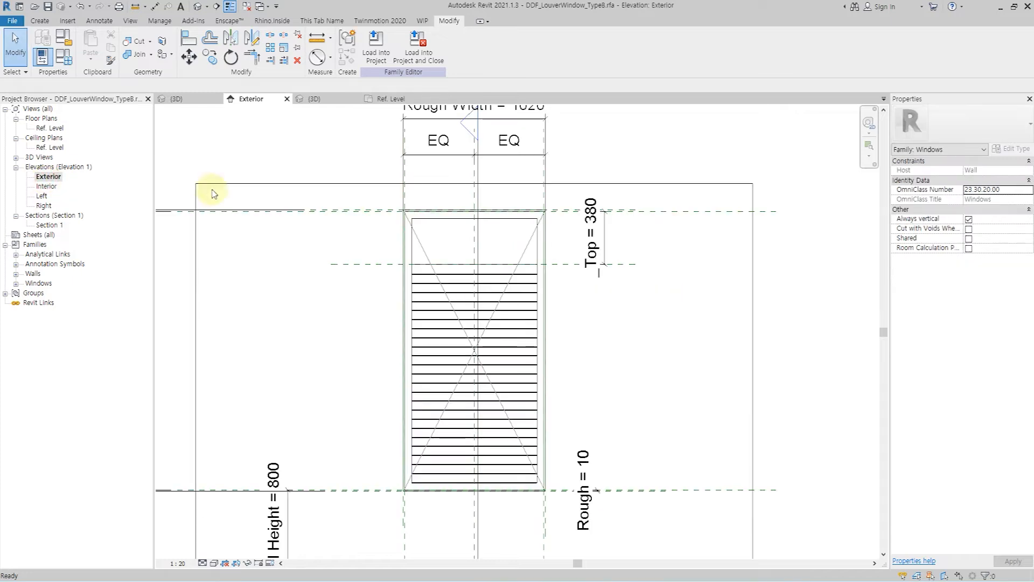
{"action": "left_click", "coordinate": [39, 20]}
{"action": "left_click", "coordinate": [92, 48]}
{"action": "scroll", "coordinate": [460, 261], "scroll_direction": "up", "scroll_amount": 2}
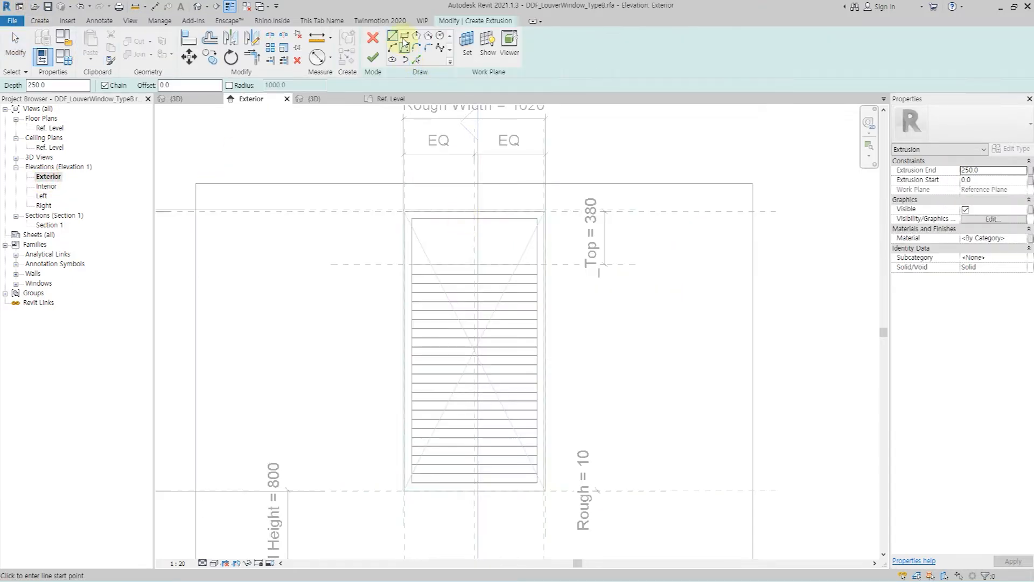
{"action": "scroll", "coordinate": [447, 260], "scroll_direction": "up", "scroll_amount": 2}
{"action": "left_click", "coordinate": [367, 264]}
{"action": "left_click", "coordinate": [580, 219]}
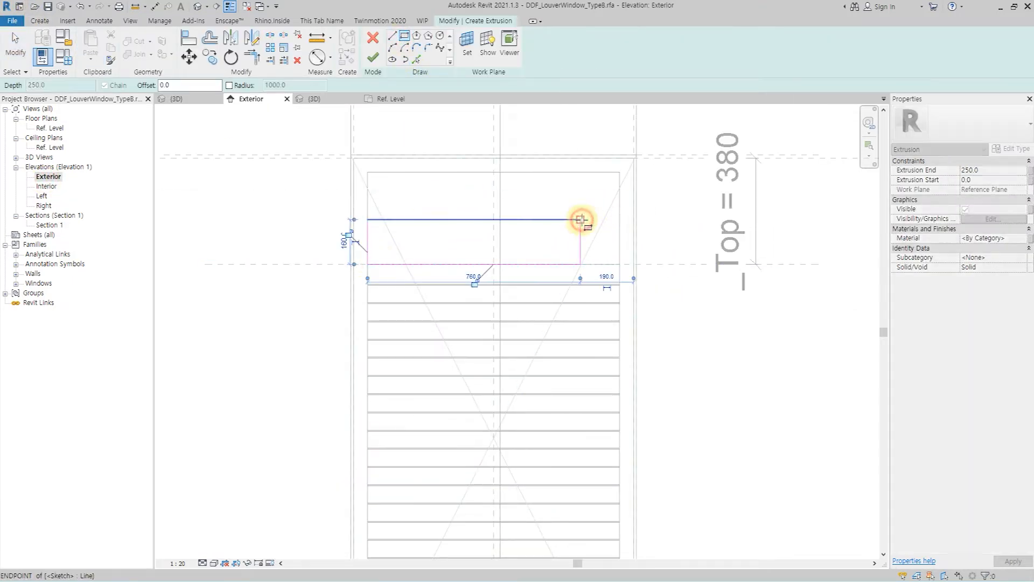
{"action": "left_click", "coordinate": [647, 261]}
Align the ends of the sketched rectangle with the inner side edges of the window frame
{"action": "key", "text": "a"}
{"action": "key", "text": "l"}
{"action": "left_click", "coordinate": [368, 199]}
{"action": "left_click", "coordinate": [618, 224]}
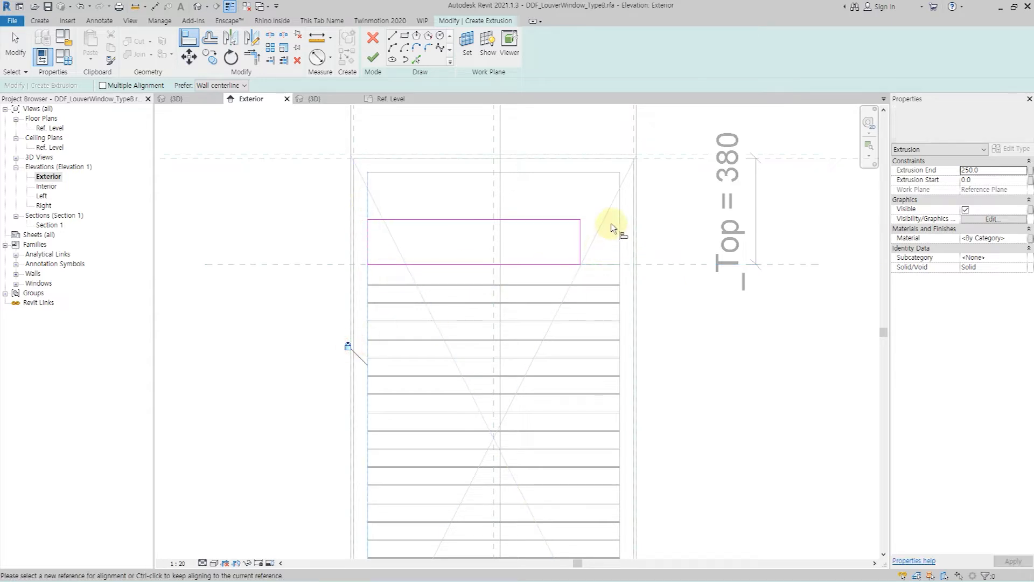
{"action": "left_click", "coordinate": [581, 245]}
{"action": "key", "text": "Escape"}
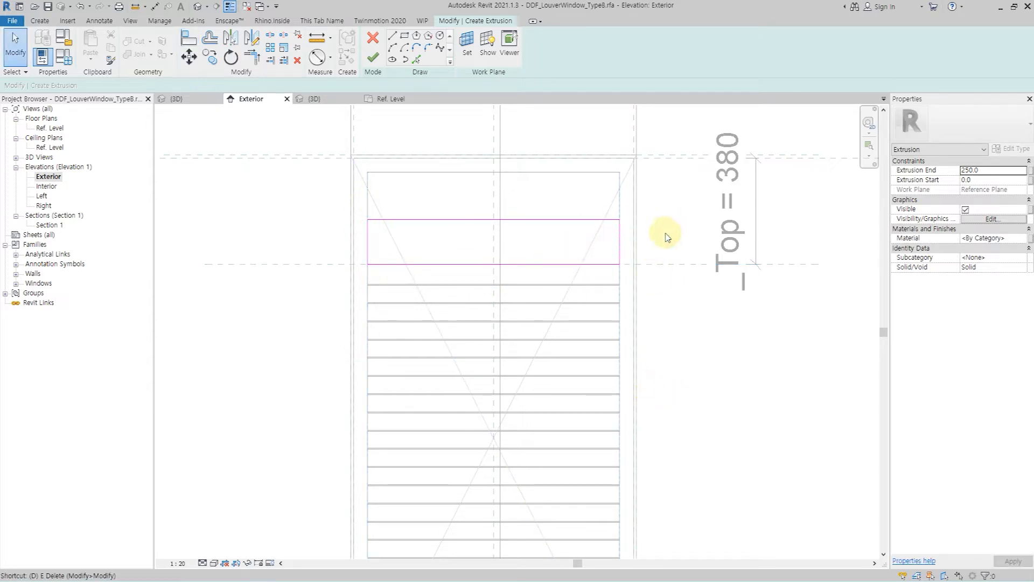
Dimension the sketched rectangle's height and label it with the _FrameThk parameter
{"action": "key", "text": "d"}
{"action": "key", "text": "i"}
{"action": "left_click", "coordinate": [657, 264]}
{"action": "left_click", "coordinate": [584, 220]}
{"action": "left_click", "coordinate": [678, 225]}
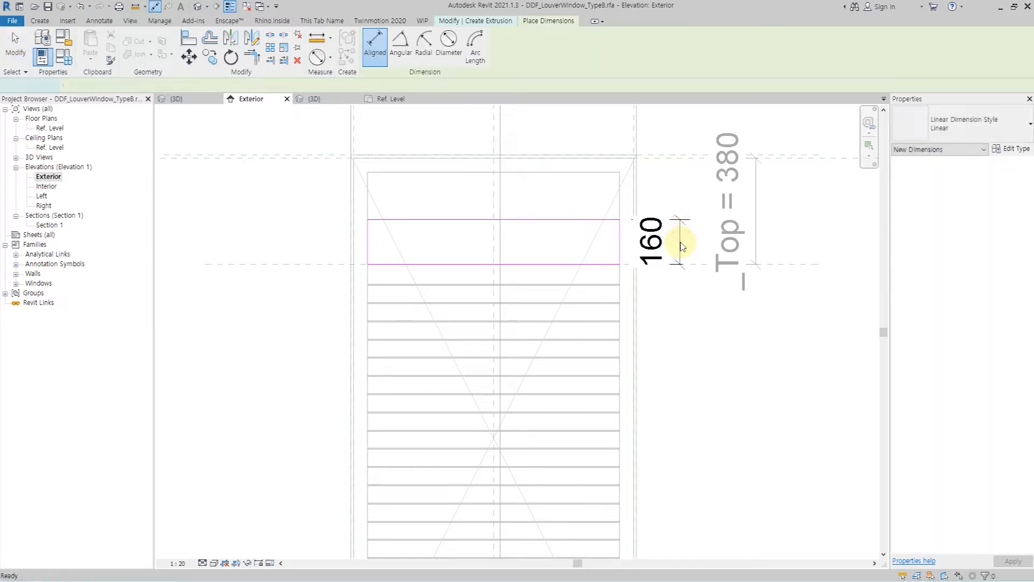
{"action": "key", "text": "Escape"}
{"action": "left_click", "coordinate": [395, 43]}
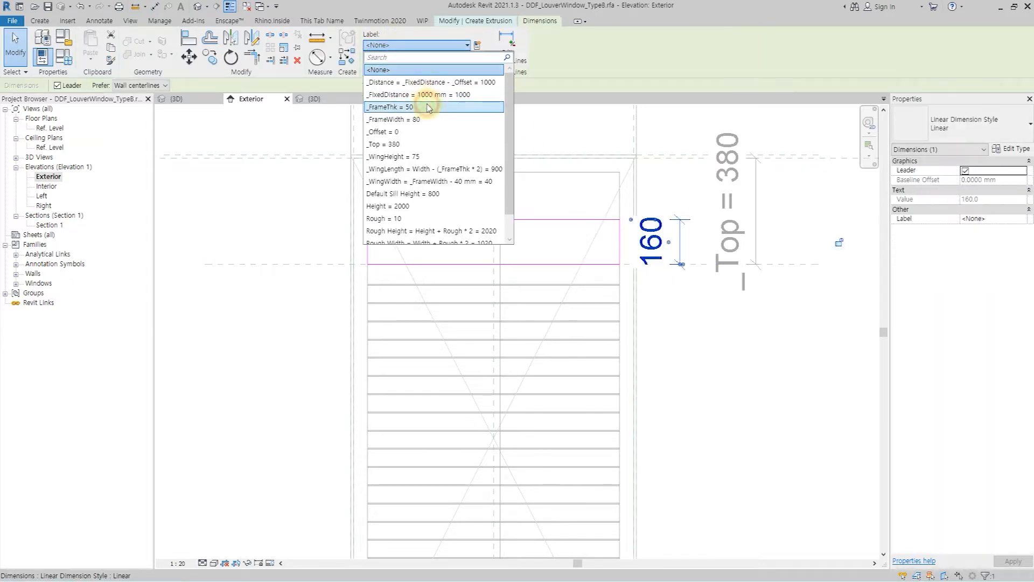
{"action": "left_click", "coordinate": [426, 107]}
{"action": "left_click", "coordinate": [262, 208]}
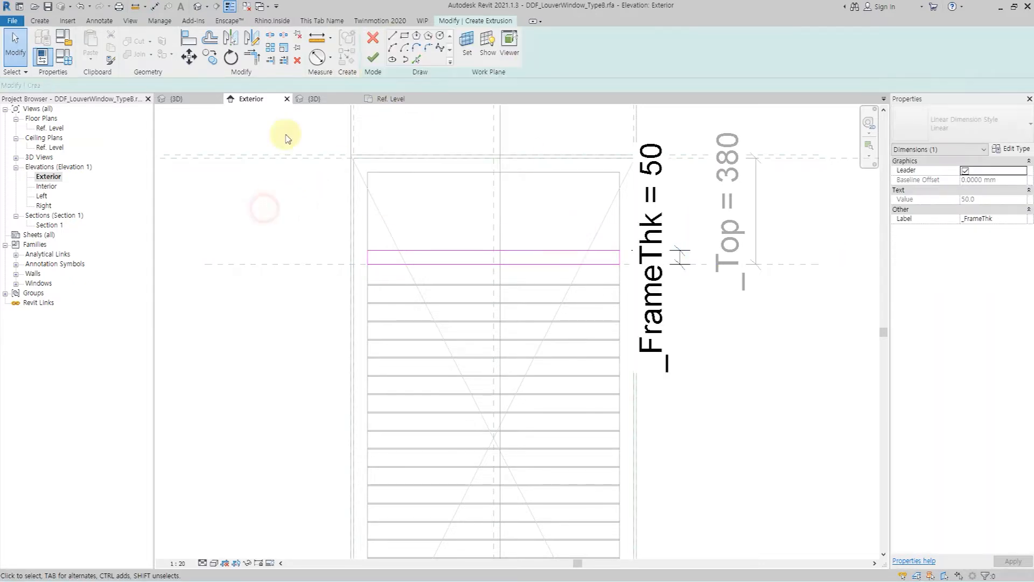
Finish the crossbar extrusion and isolate it together with the window frame in the 3D view
{"action": "left_click", "coordinate": [376, 56]}
{"action": "left_click", "coordinate": [198, 7]}
{"action": "left_click", "coordinate": [628, 242]}
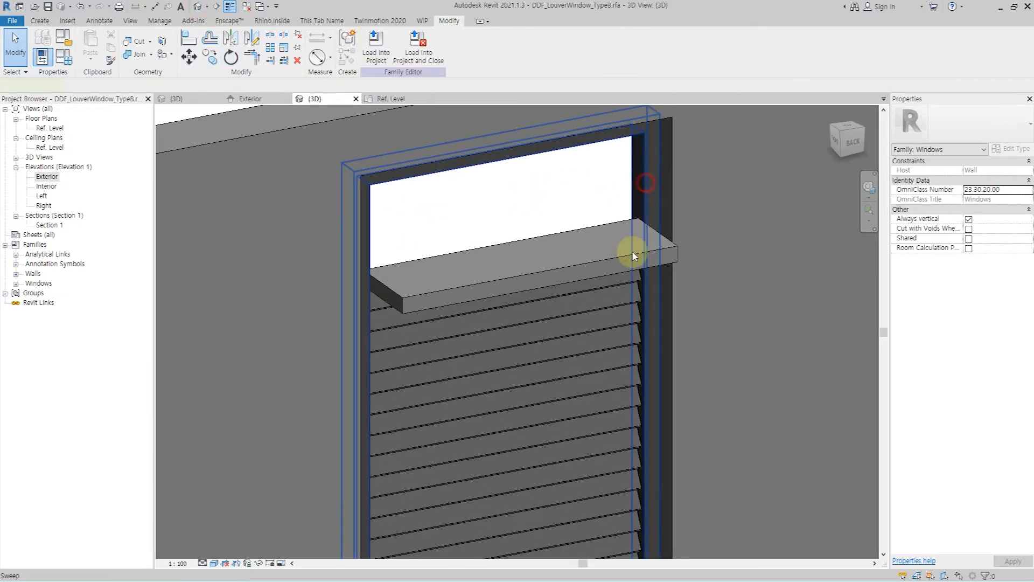
{"action": "left_click", "coordinate": [566, 254], "text": "ctrl"}
{"action": "key", "text": "h"}
{"action": "key", "text": "i"}
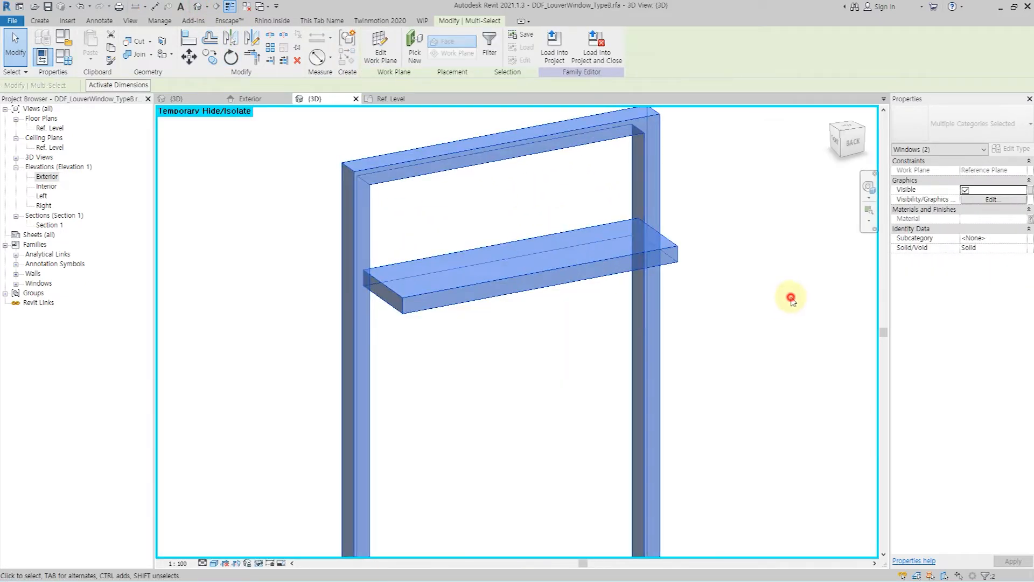
Align the crossbar's front and back faces with the corresponding faces of the window frame
{"action": "left_click", "coordinate": [727, 300]}
{"action": "key", "text": "l"}
{"action": "scroll", "coordinate": [656, 232], "scroll_direction": "up", "scroll_amount": 2}
{"action": "left_click", "coordinate": [682, 247]}
{"action": "left_click", "coordinate": [693, 314]}
{"action": "left_click", "coordinate": [543, 264]}
{"action": "middle_click_drag", "start_coordinate": [378, 292], "coordinate": [438, 307], "text": "shift"}
{"action": "key", "text": "Escape"}
{"action": "key", "text": "Escape"}
Associate the crossbar's material with the _Frame parameter and restore the hidden elements in the 3D view
{"action": "left_click", "coordinate": [439, 307]}
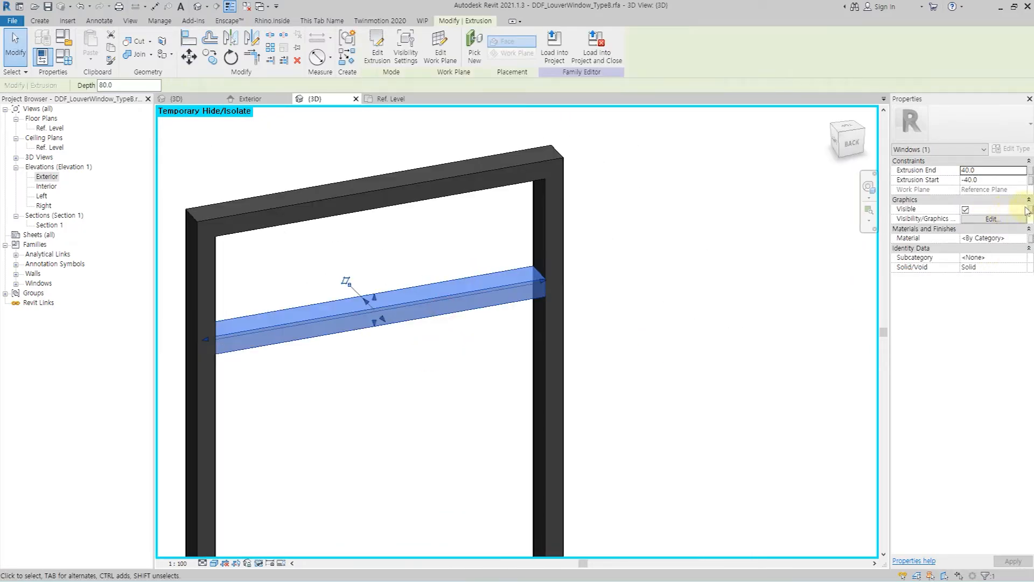
{"action": "left_click", "coordinate": [1029, 242]}
{"action": "left_click", "coordinate": [460, 262]}
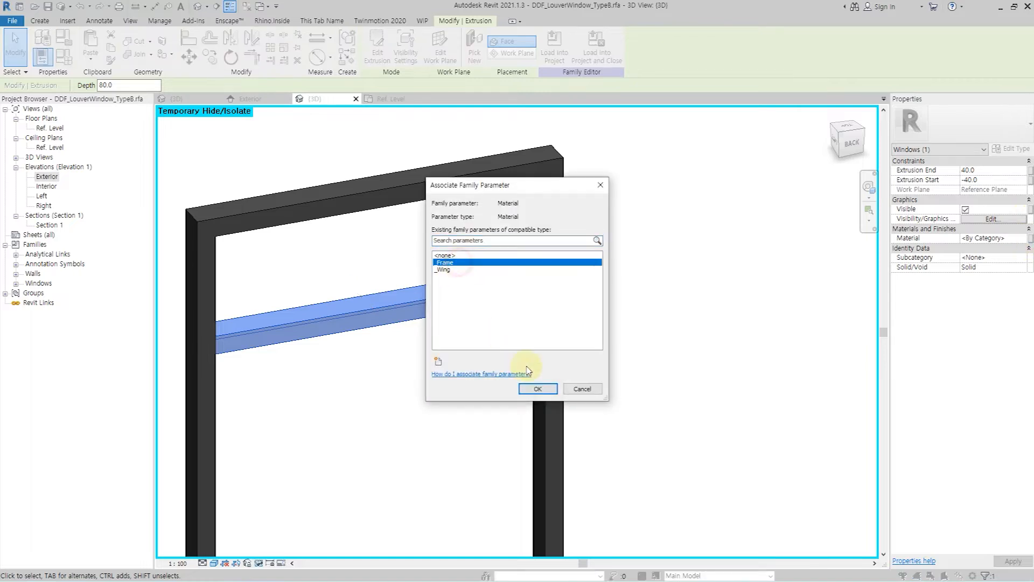
{"action": "left_click", "coordinate": [537, 395]}
{"action": "key", "text": "Escape"}
{"action": "key", "text": "h"}
{"action": "key", "text": "r"}
{"action": "middle_click_drag", "start_coordinate": [605, 362], "coordinate": [586, 331], "text": "shift"}
{"action": "scroll", "coordinate": [589, 328], "scroll_direction": "down", "scroll_amount": 2}
{"action": "middle_click_drag", "start_coordinate": [592, 325], "coordinate": [572, 244]}
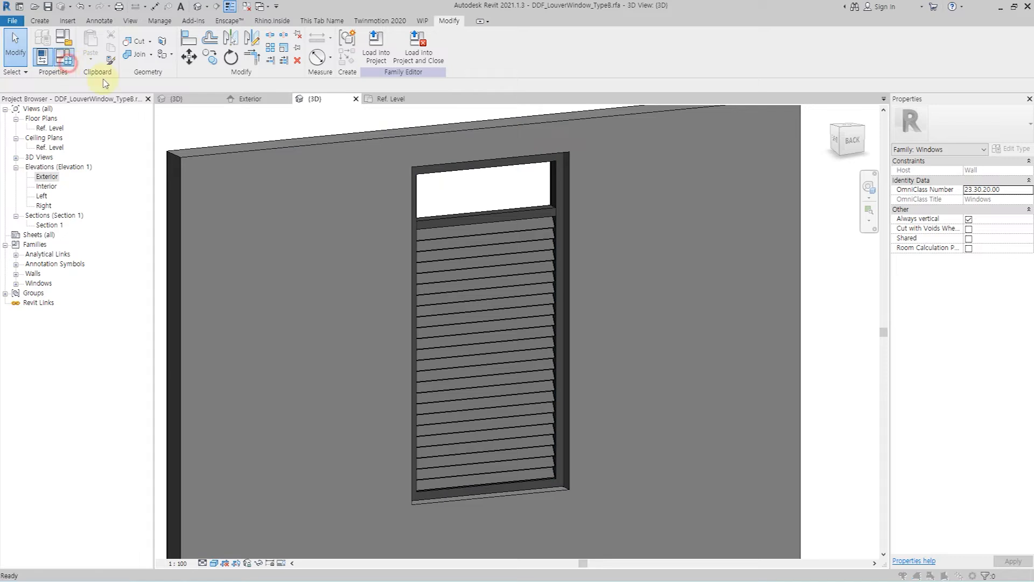
Set the _WingNumber formula to (Height - _Top - _FrameThk * 2) / _WingHeight - 1 and apply it to the family
{"action": "left_click", "coordinate": [64, 59]}
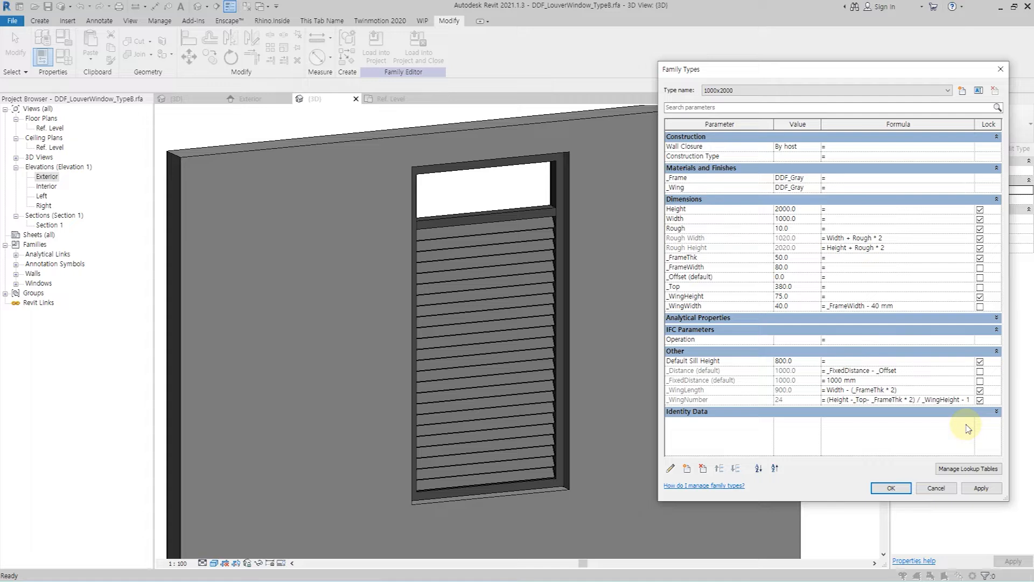
{"action": "left_click", "coordinate": [989, 494]}
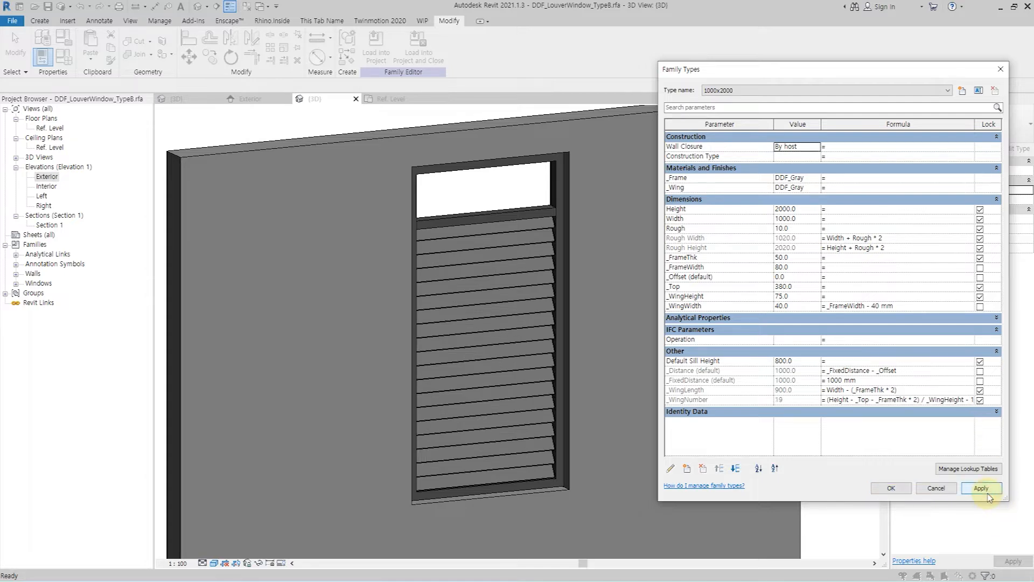
{"action": "left_click", "coordinate": [891, 488]}
Test the frame by temporarily changing _FrameWidth and setting _FrameThk to 100, and restore them to 80 and 50
{"action": "middle_click_drag", "start_coordinate": [531, 392], "coordinate": [561, 335], "text": "shift"}
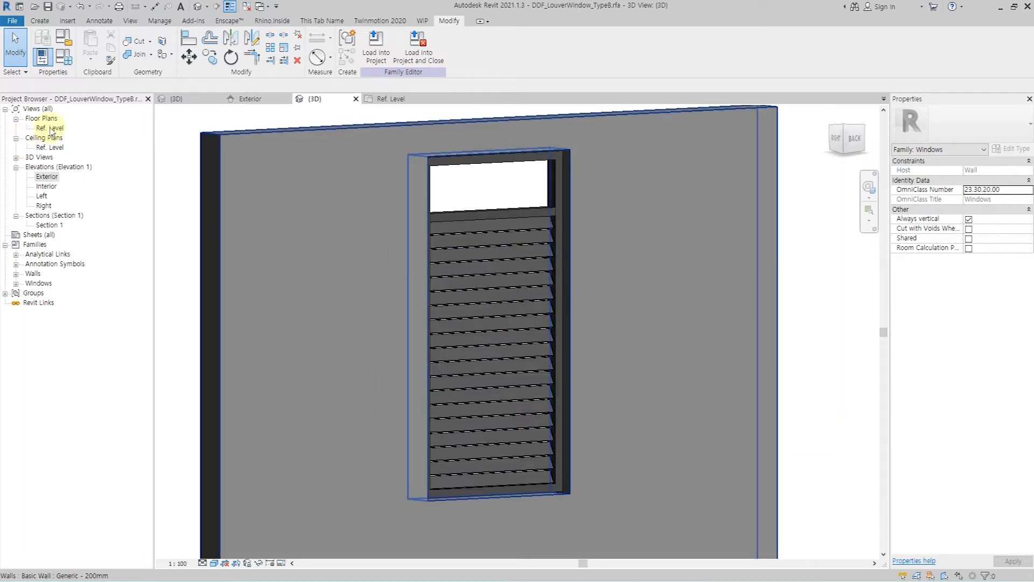
{"action": "middle_click_drag", "start_coordinate": [633, 284], "coordinate": [555, 203], "text": "shift"}
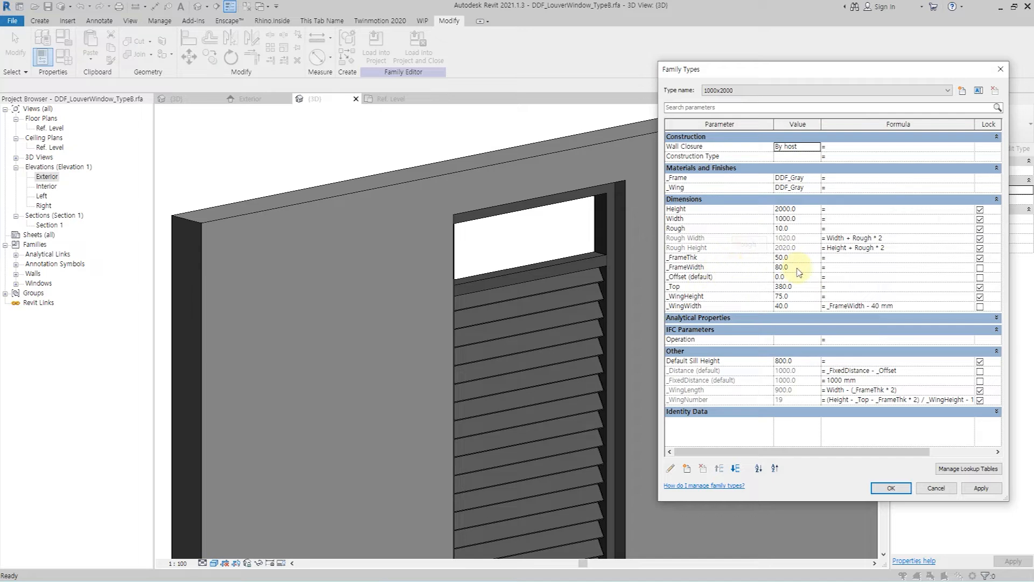
{"action": "left_click", "coordinate": [798, 268]}
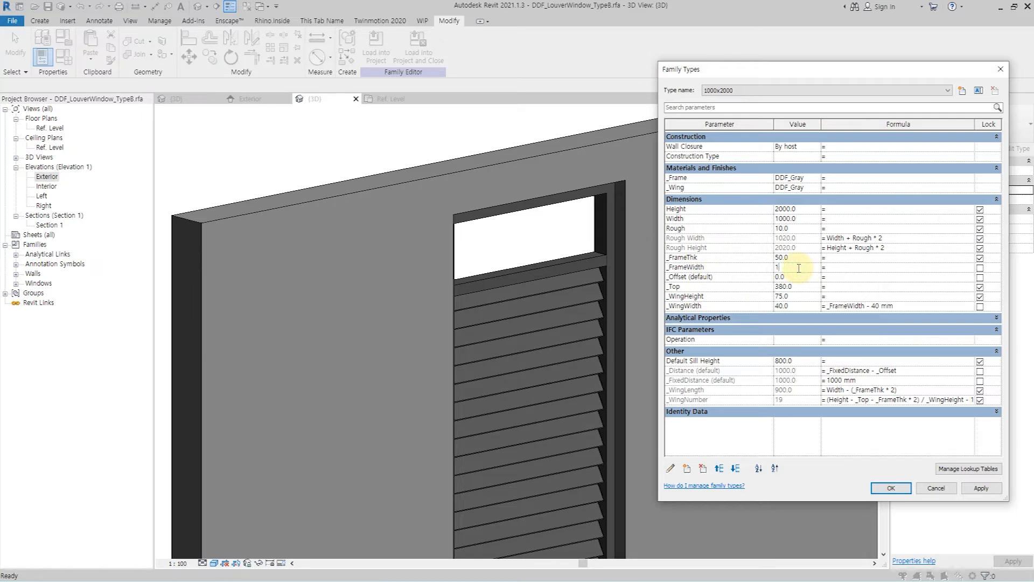
{"action": "left_click", "coordinate": [804, 270]}
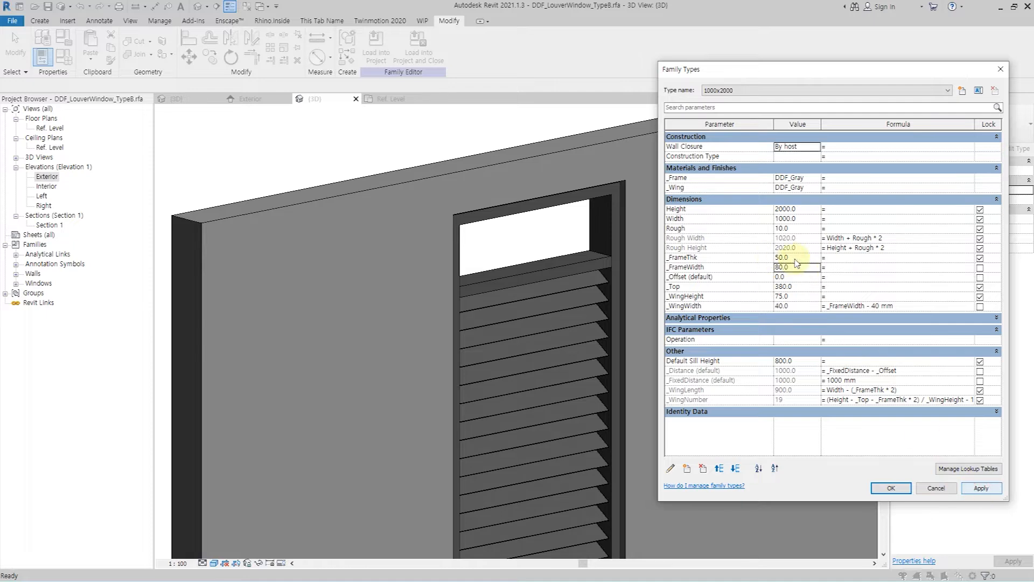
{"action": "left_click", "coordinate": [796, 259]}
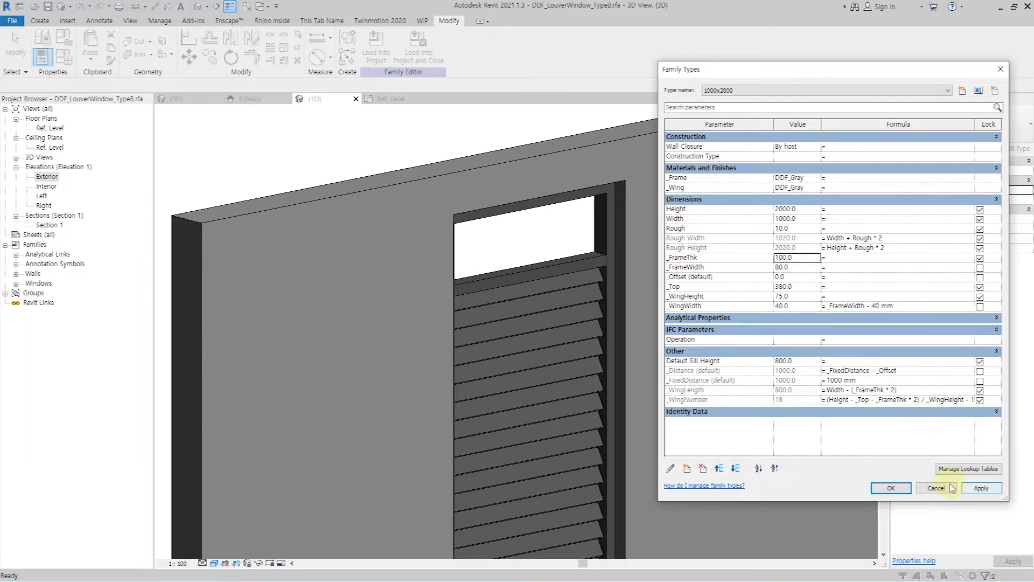
{"action": "left_click", "coordinate": [781, 292]}
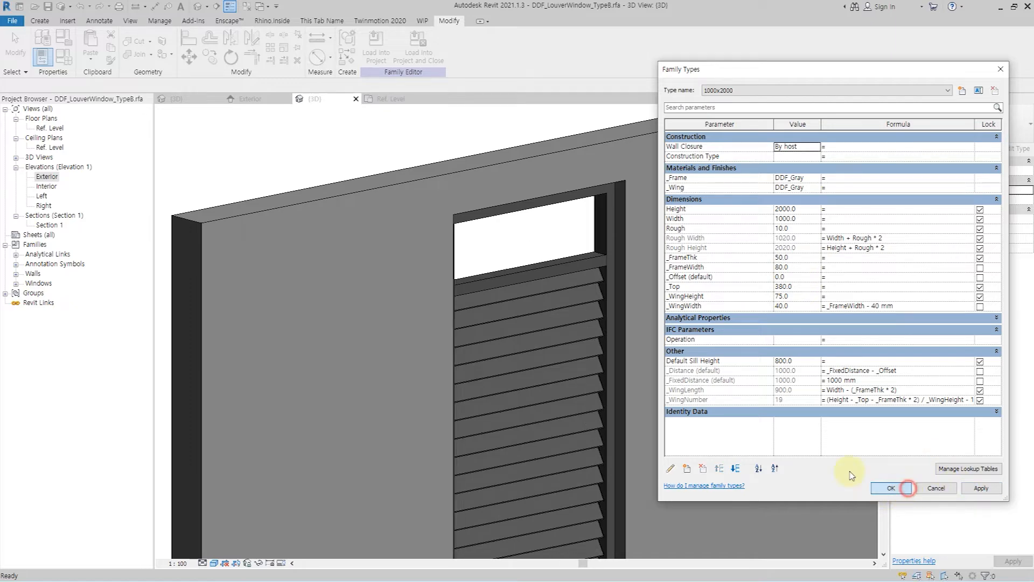
{"action": "left_click", "coordinate": [892, 489]}
In the Exterior elevation, create a 900 by 280 mm rectangular extrusion filling the top opening, locked to its surrounding edges
{"action": "double_click", "coordinate": [47, 177]}
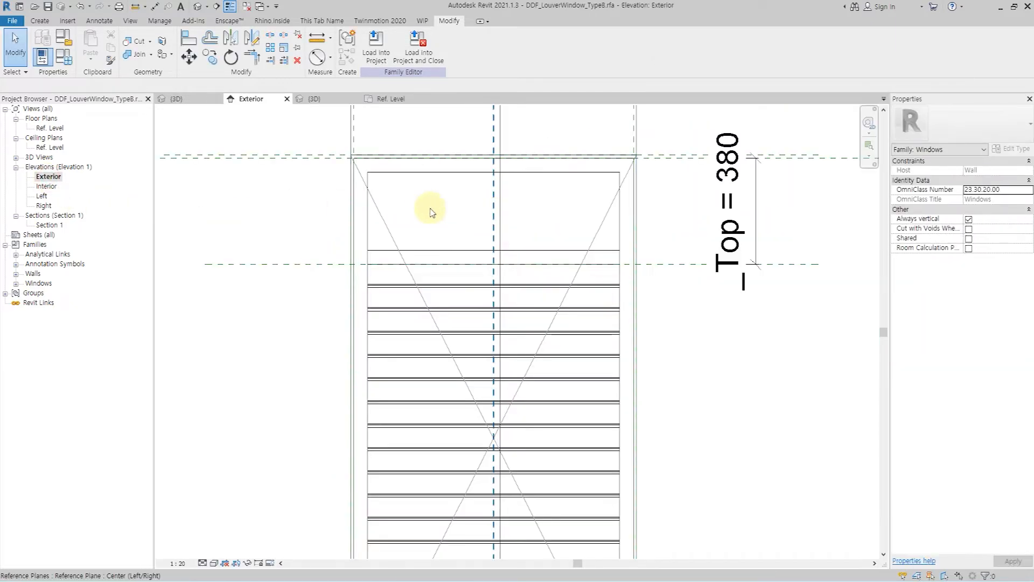
{"action": "left_click", "coordinate": [41, 22]}
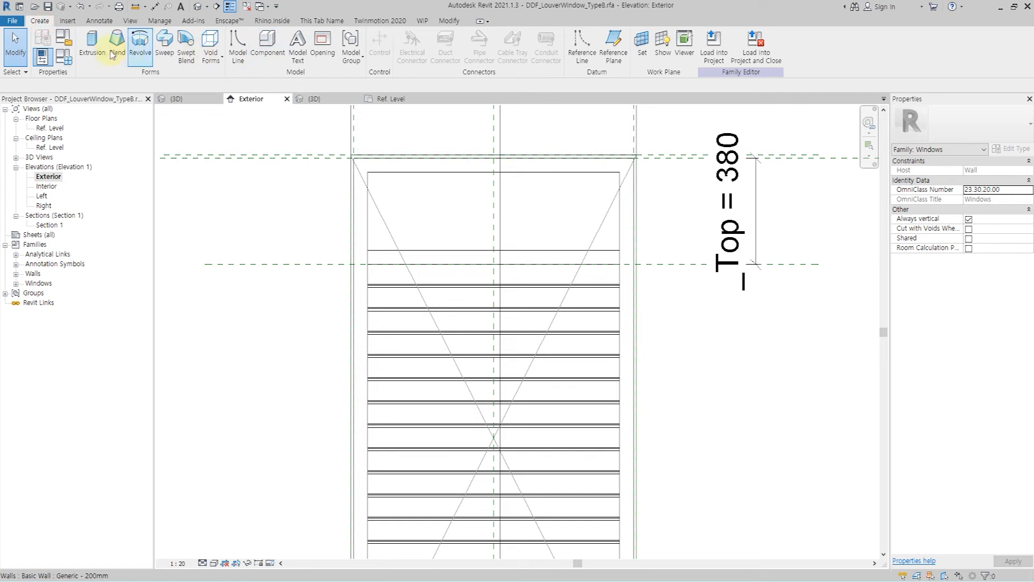
{"action": "left_click", "coordinate": [92, 46]}
{"action": "left_click", "coordinate": [407, 37]}
{"action": "left_click", "coordinate": [368, 173]}
{"action": "left_click", "coordinate": [619, 250]}
{"action": "left_click", "coordinate": [513, 232]}
{"action": "left_click", "coordinate": [474, 192]}
{"action": "left_click", "coordinate": [601, 199]}
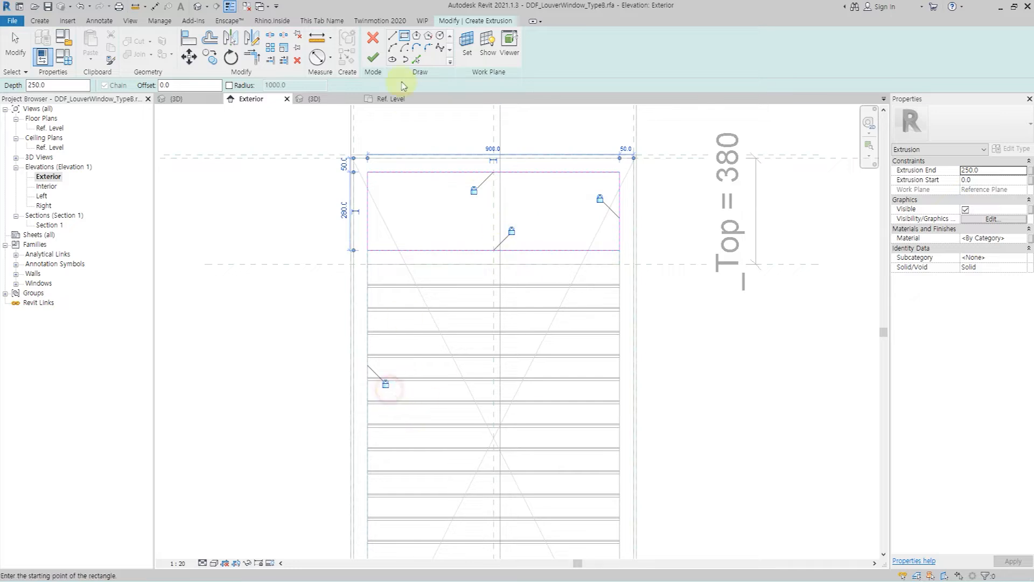
{"action": "left_click", "coordinate": [373, 57]}
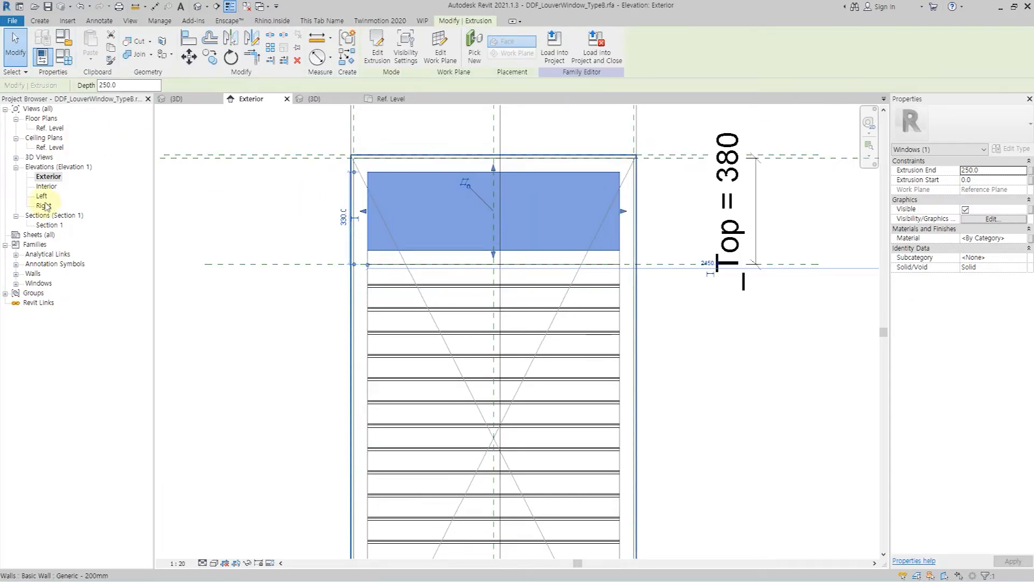
In Section 1, stretch the top panel extrusion about 76 mm past the window's centre plane
{"action": "double_click", "coordinate": [51, 225]}
{"action": "scroll", "coordinate": [512, 277], "scroll_direction": "up", "scroll_amount": 3}
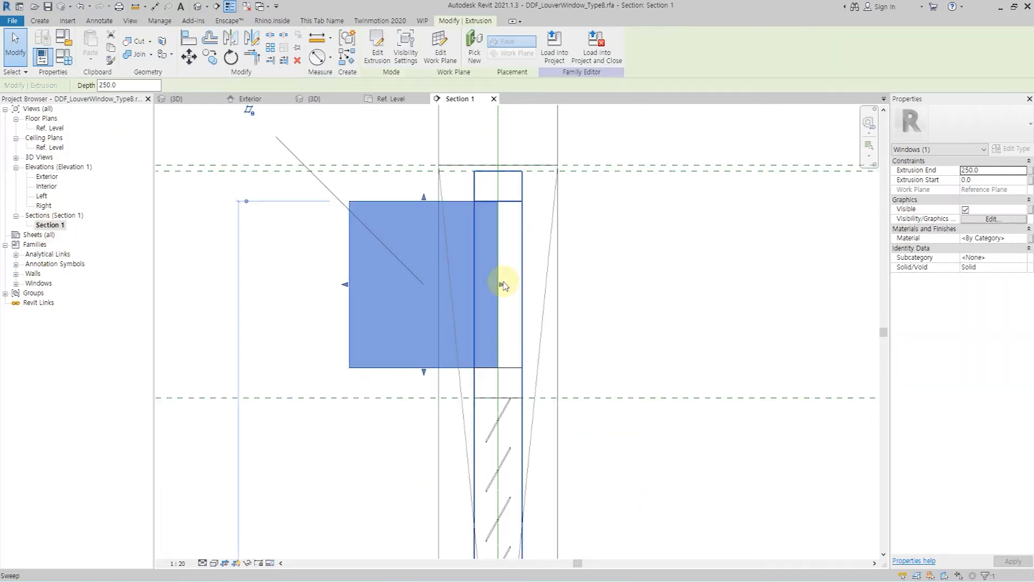
{"action": "left_click_drag", "start_coordinate": [523, 286], "coordinate": [543, 286]}
{"action": "key", "text": "Escape"}
Dimension both panel faces to the centre reference plane and make the two distances equal
{"action": "key", "text": "d"}
{"action": "key", "text": "i"}
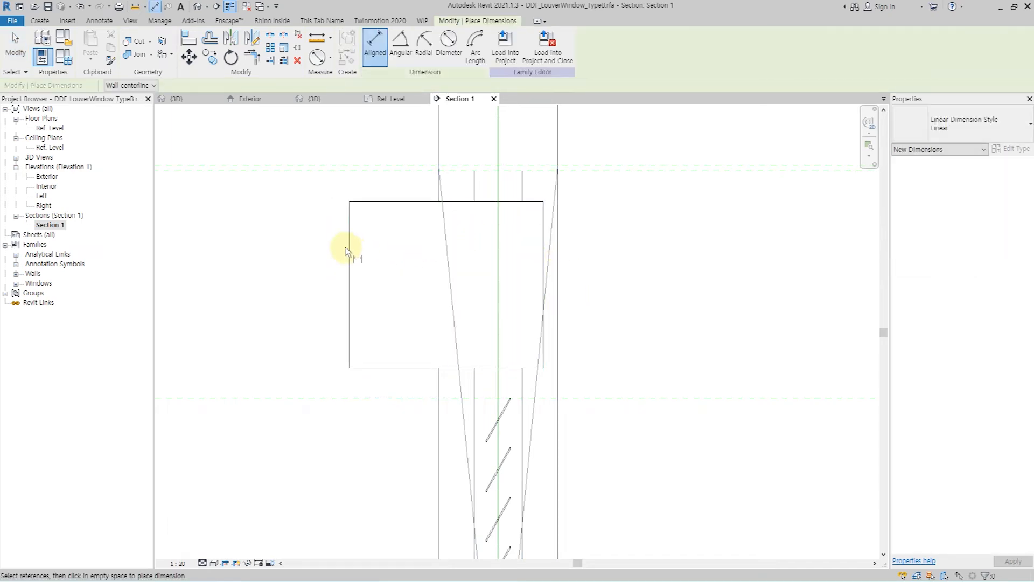
{"action": "left_click", "coordinate": [350, 248]}
{"action": "middle_click_drag", "start_coordinate": [499, 183], "coordinate": [489, 351]}
{"action": "scroll", "coordinate": [474, 380], "scroll_direction": "down", "scroll_amount": 3}
{"action": "left_click", "coordinate": [485, 191]}
{"action": "left_click", "coordinate": [514, 393]}
{"action": "left_click", "coordinate": [575, 235]}
{"action": "left_click", "coordinate": [450, 135]}
Add an overall dimension for the panel's thickness above the equality dimension
{"action": "left_click", "coordinate": [455, 383]}
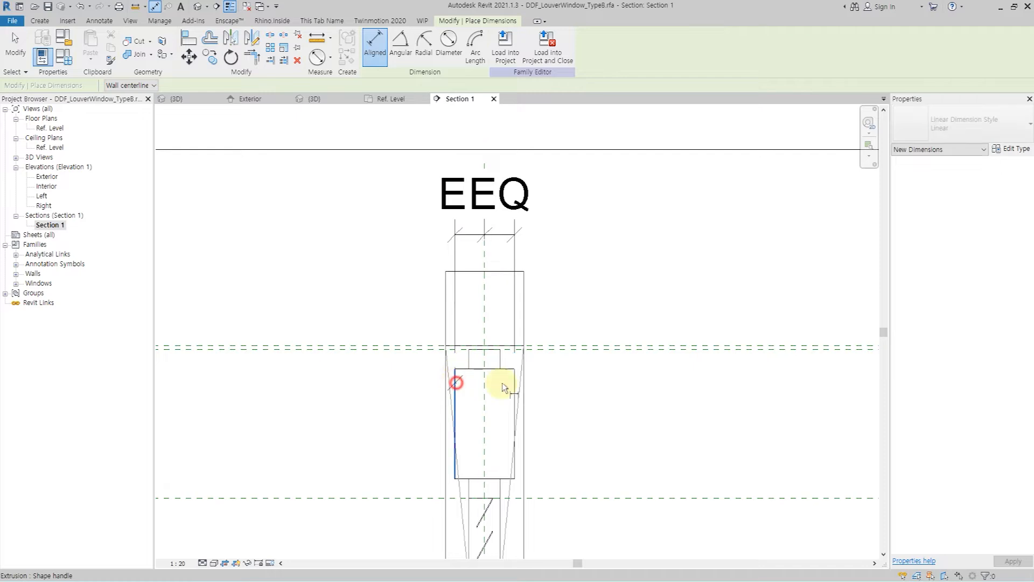
{"action": "left_click", "coordinate": [515, 386]}
{"action": "left_click", "coordinate": [524, 160]}
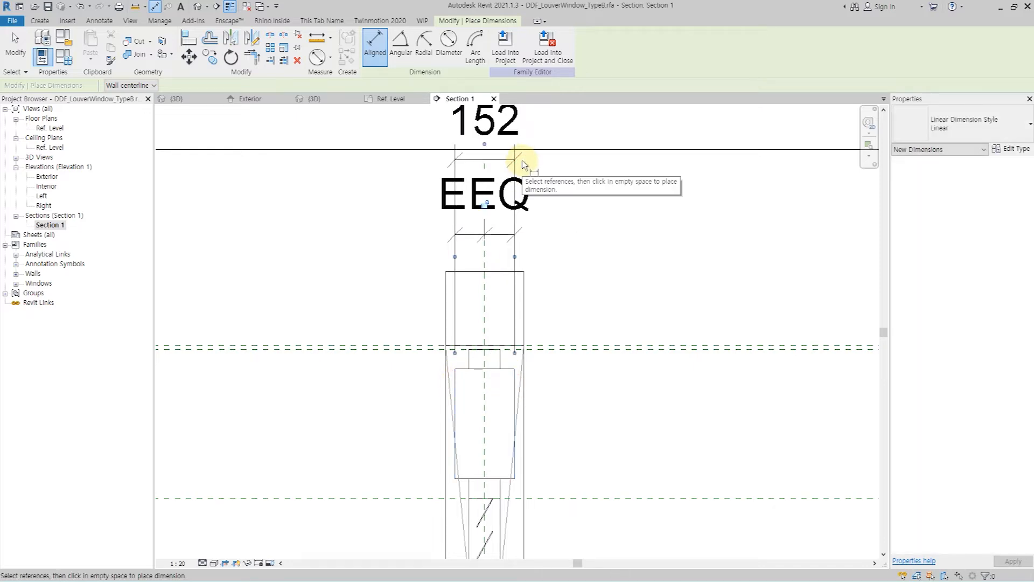
{"action": "key", "text": "Escape"}
{"action": "key", "text": "Escape"}
Select the panel's overall thickness dimension and move it higher, away from the equality dimension
{"action": "left_click", "coordinate": [508, 397]}
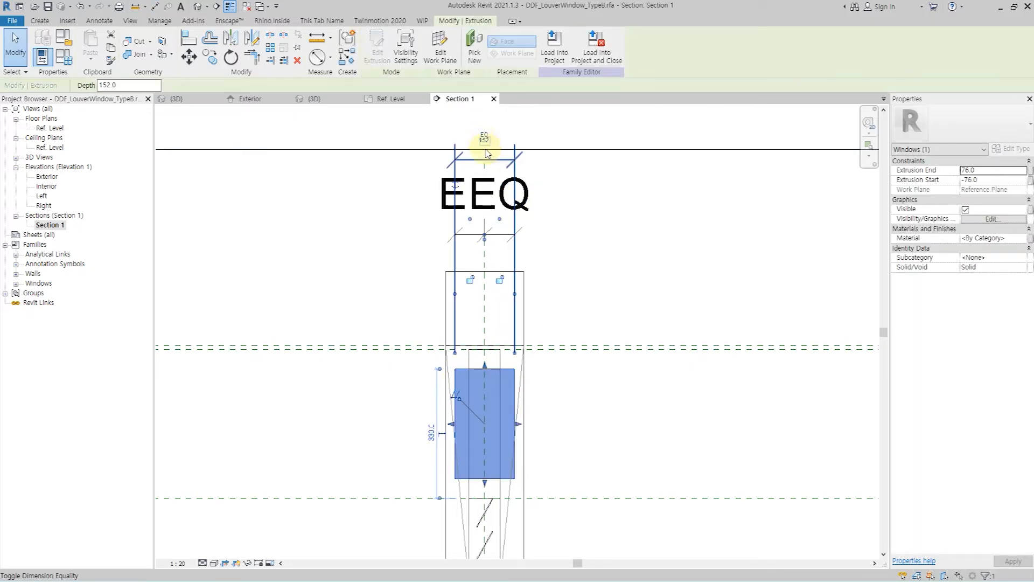
{"action": "left_click", "coordinate": [486, 146]}
{"action": "key", "text": "Escape"}
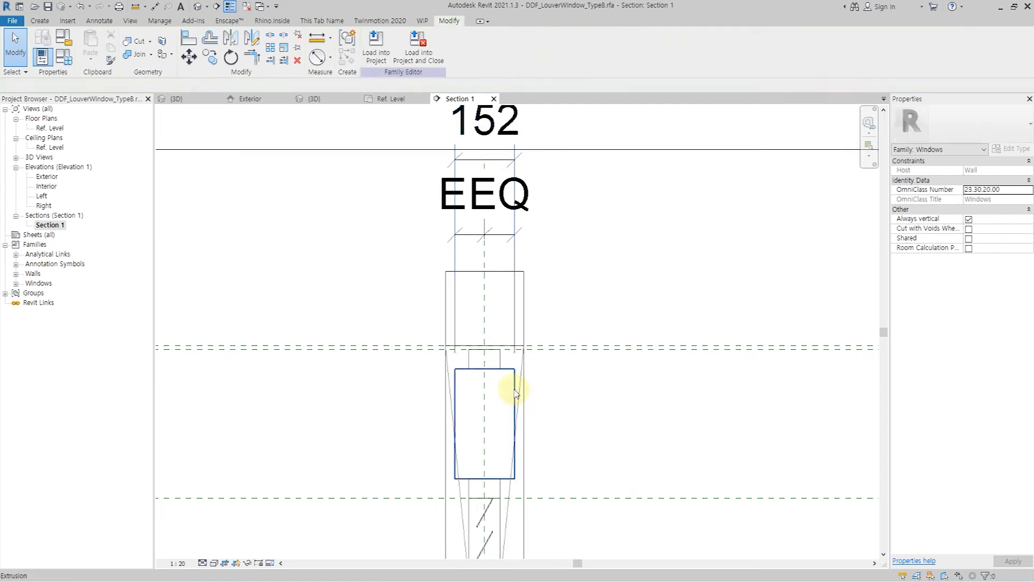
{"action": "left_click", "coordinate": [515, 390]}
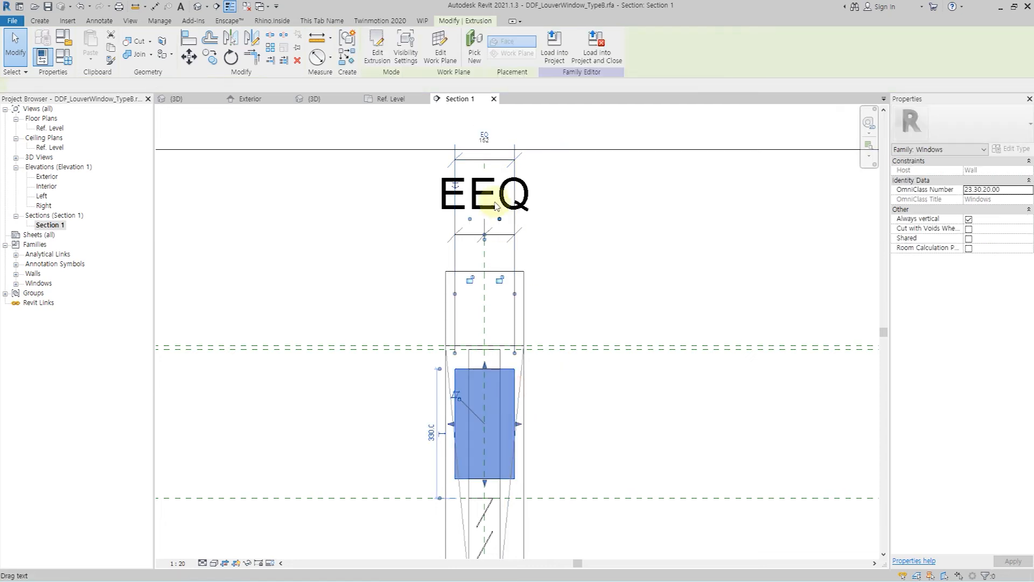
{"action": "left_click", "coordinate": [495, 162]}
{"action": "scroll", "coordinate": [495, 166], "scroll_direction": "down", "scroll_amount": 2}
{"action": "middle_click_drag", "start_coordinate": [495, 166], "coordinate": [496, 222]}
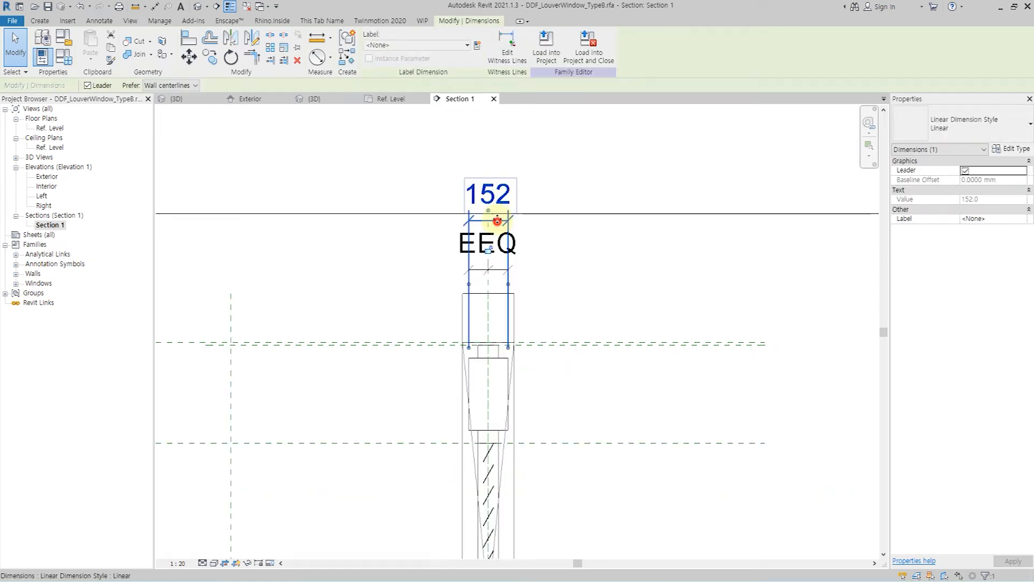
{"action": "left_click_drag", "start_coordinate": [496, 221], "coordinate": [497, 163]}
Reduce the top panel extrusion's thickness to 40 mm in the section view
{"action": "left_click", "coordinate": [493, 392]}
{"action": "left_click", "coordinate": [486, 141]}
{"action": "left_click", "coordinate": [493, 365]}
{"action": "scroll", "coordinate": [461, 406], "scroll_direction": "up", "scroll_amount": 3}
{"action": "left_click_drag", "start_coordinate": [443, 414], "coordinate": [476, 410]}
{"action": "scroll", "coordinate": [515, 388], "scroll_direction": "down", "scroll_amount": 4}
{"action": "left_click", "coordinate": [525, 187]}
{"action": "left_click", "coordinate": [510, 202]}
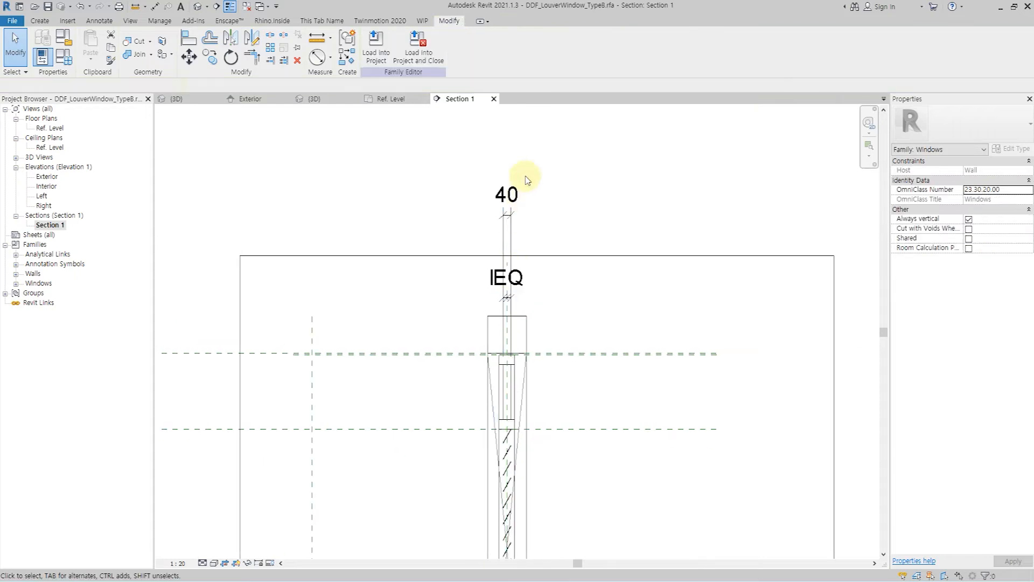
Try setting the top panel extrusion's depth to 10, and undo the change
{"action": "middle_click_drag", "start_coordinate": [523, 434], "coordinate": [548, 253]}
{"action": "scroll", "coordinate": [544, 228], "scroll_direction": "up", "scroll_amount": 4}
{"action": "left_click", "coordinate": [543, 229]}
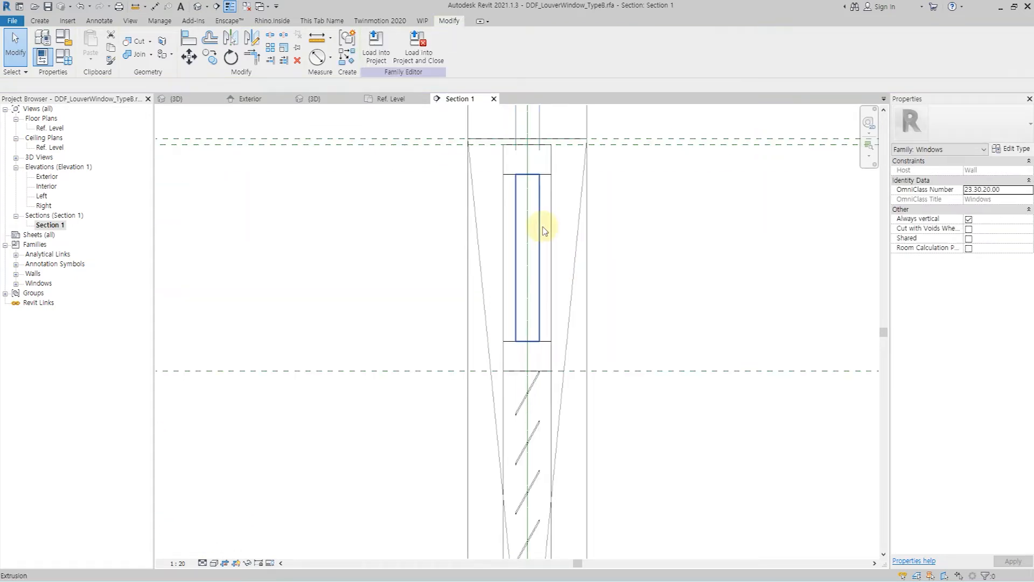
{"action": "left_click", "coordinate": [540, 227]}
{"action": "middle_click_drag", "start_coordinate": [426, 211], "coordinate": [398, 294]}
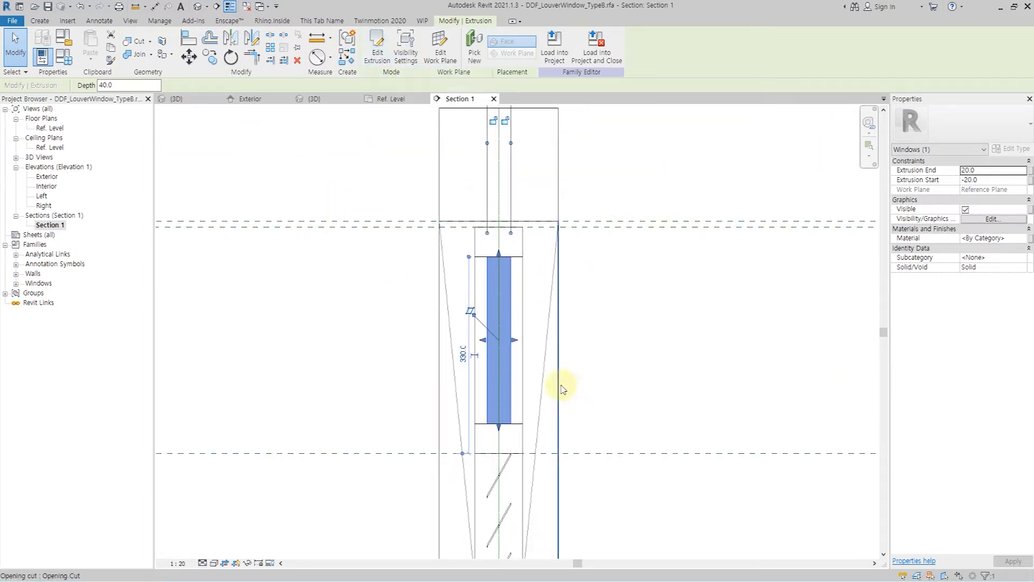
{"action": "left_click", "coordinate": [132, 85]}
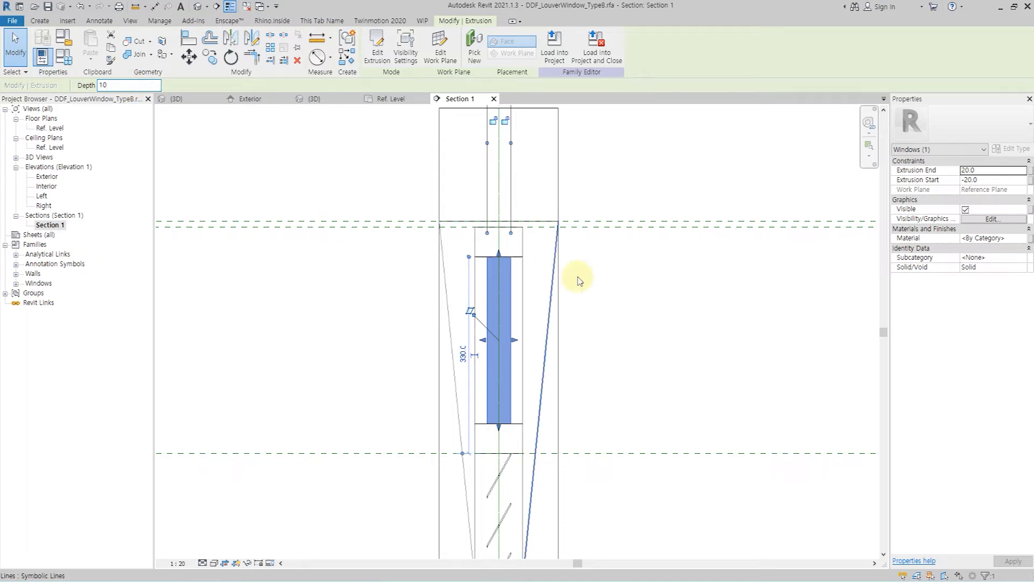
{"action": "scroll", "coordinate": [568, 345], "scroll_direction": "down", "scroll_amount": 2}
{"action": "left_click", "coordinate": [610, 340]}
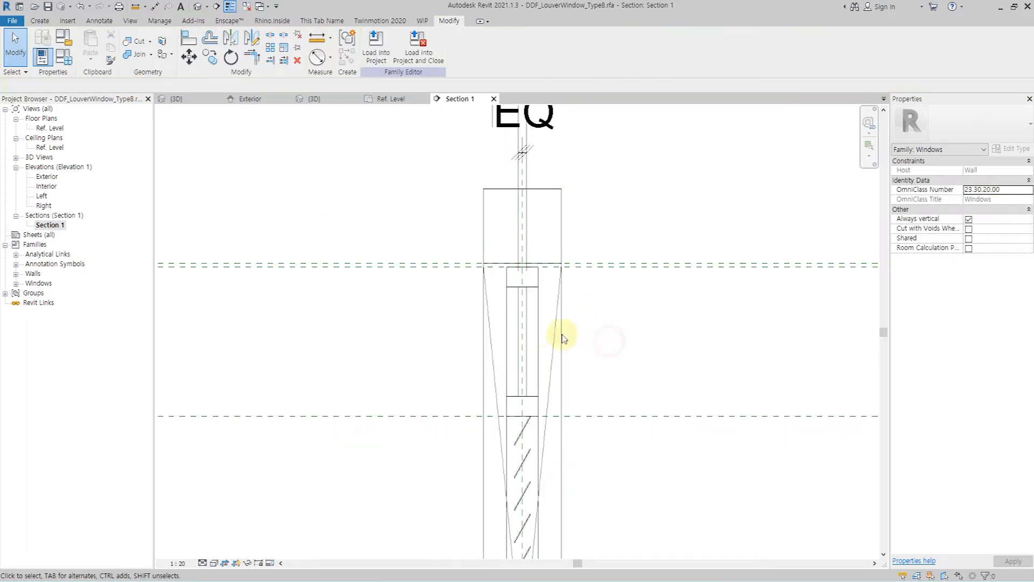
{"action": "left_click", "coordinate": [527, 329]}
{"action": "left_click", "coordinate": [605, 319]}
{"action": "key", "text": "ctrl+z"}
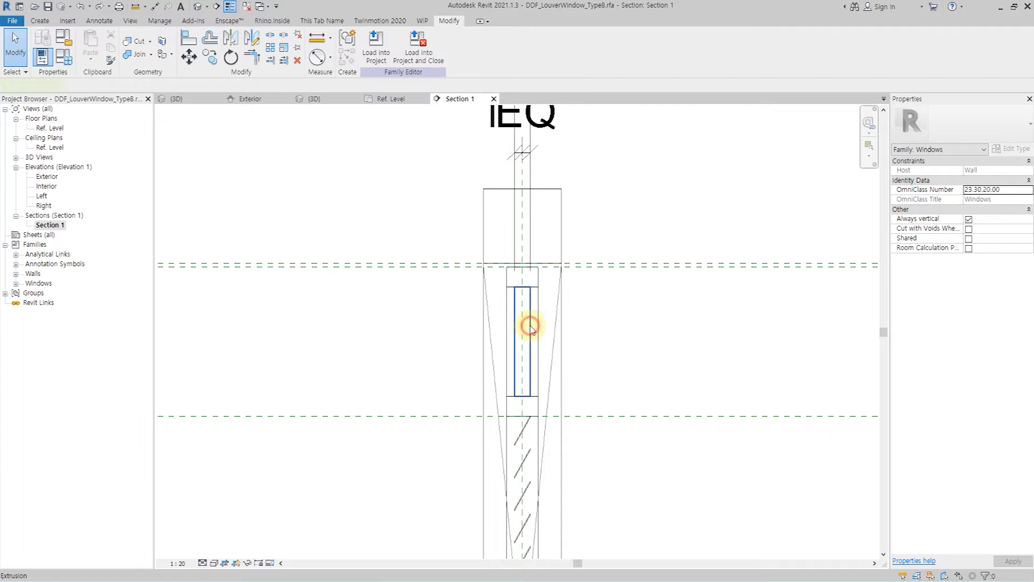
Label the panel's overall thickness dimension with a new type parameter named _TopPanelThk
{"action": "left_click", "coordinate": [528, 326]}
{"action": "middle_click_drag", "start_coordinate": [531, 120], "coordinate": [520, 249]}
{"action": "left_click", "coordinate": [513, 162]}
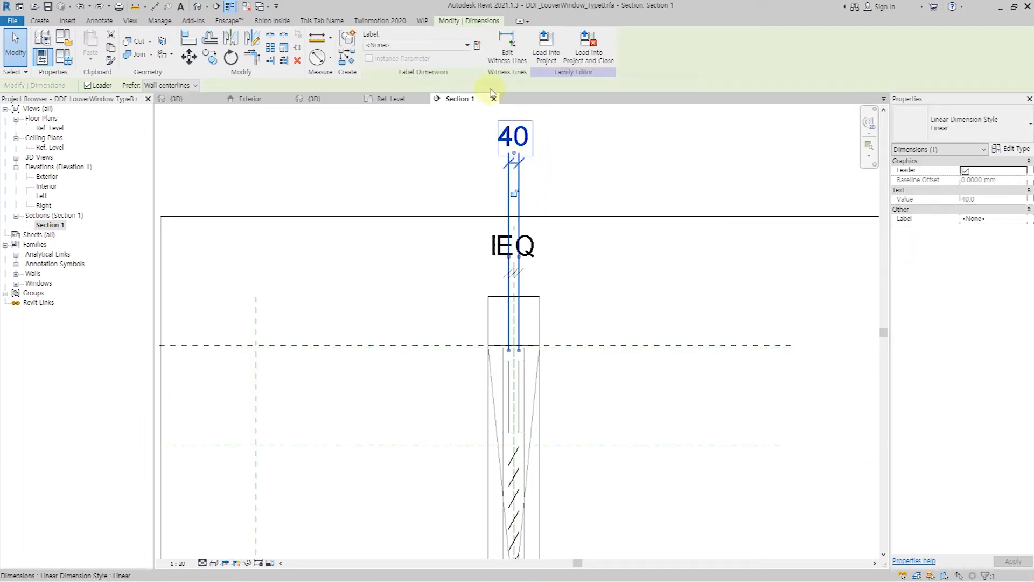
{"action": "left_click", "coordinate": [477, 48]}
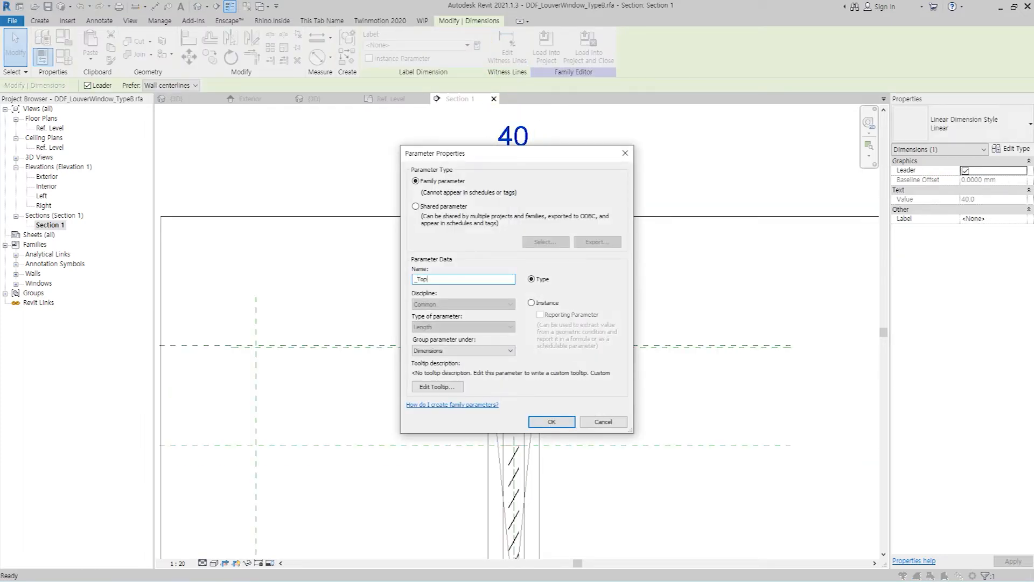
{"action": "key", "text": "Return"}
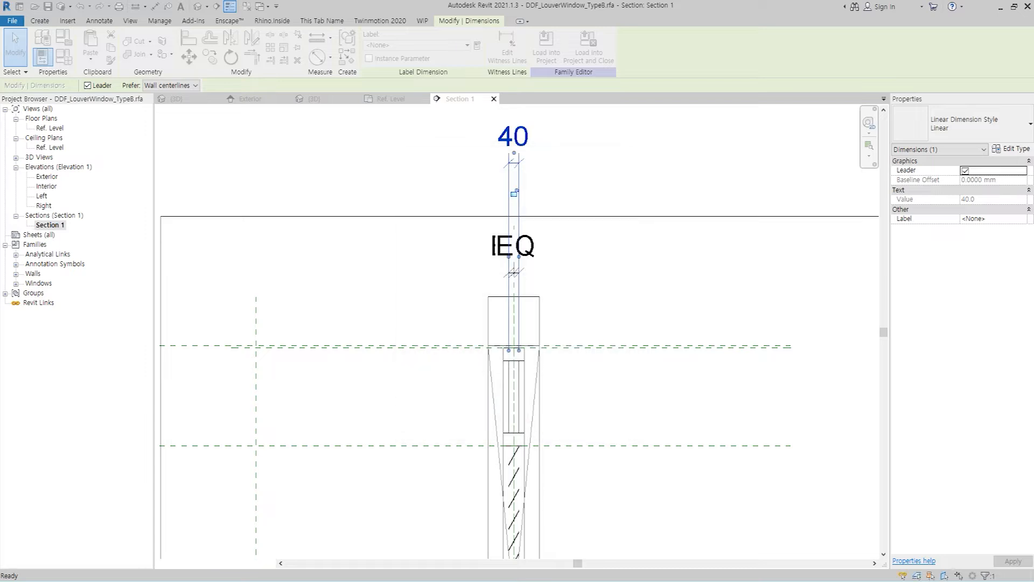
{"action": "left_click", "coordinate": [429, 285]}
Test the _TopPanelThk parameter at 20 in the family types, and settle on 30
{"action": "left_click", "coordinate": [63, 56]}
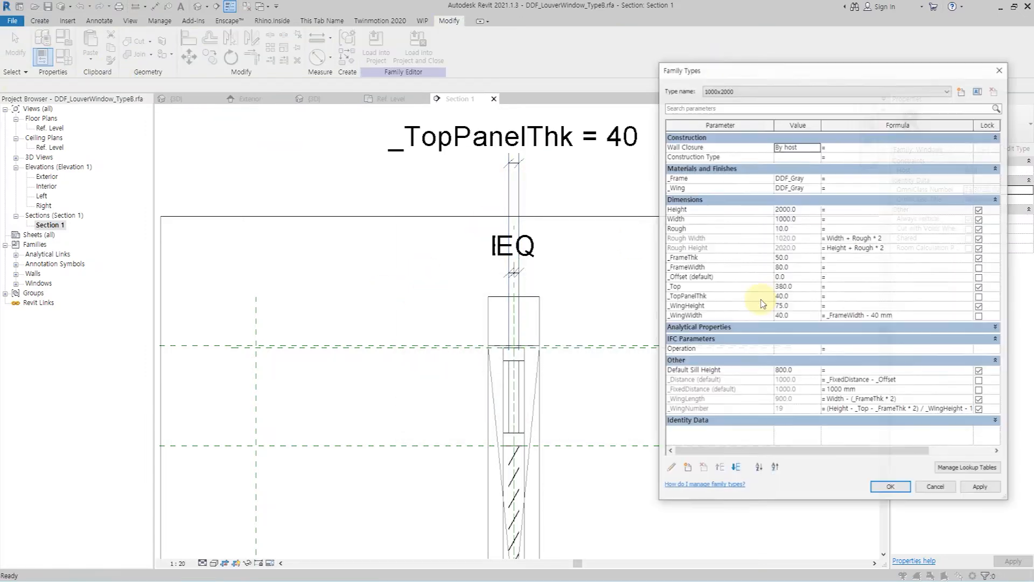
{"action": "left_click", "coordinate": [797, 298]}
{"action": "type", "text": "2"}
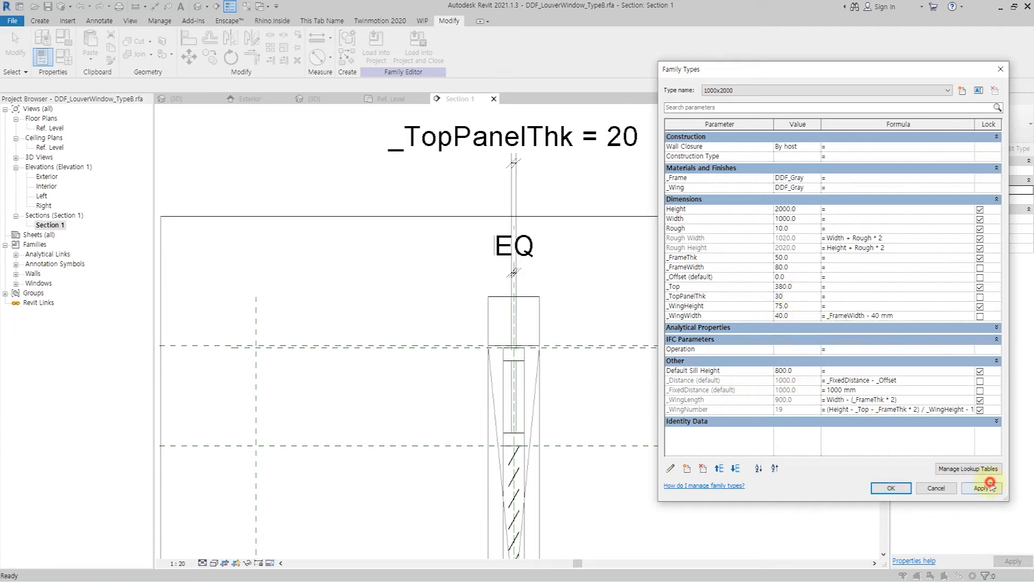
{"action": "left_click", "coordinate": [892, 488]}
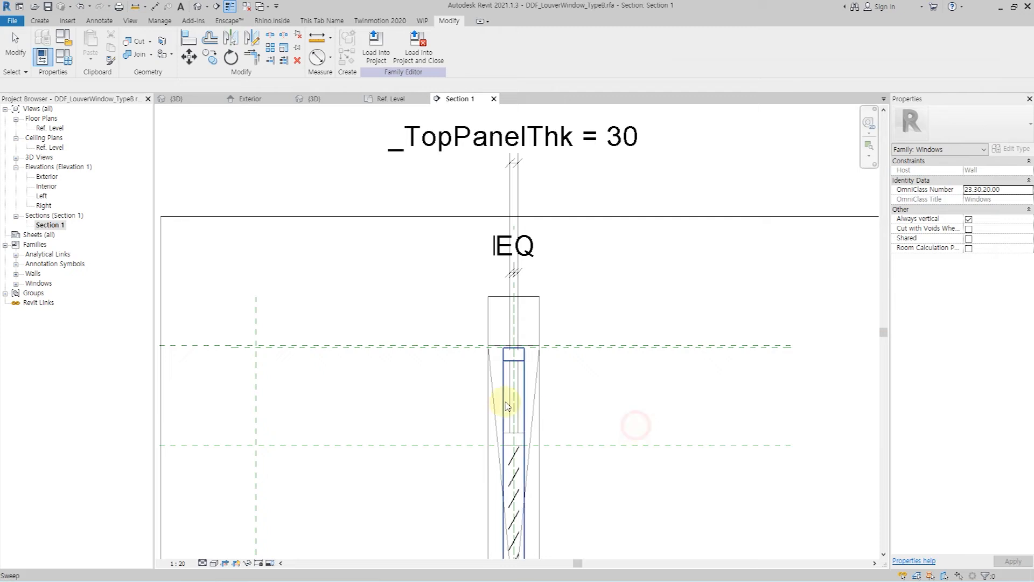
{"action": "scroll", "coordinate": [539, 300], "scroll_direction": "up", "scroll_amount": 4}
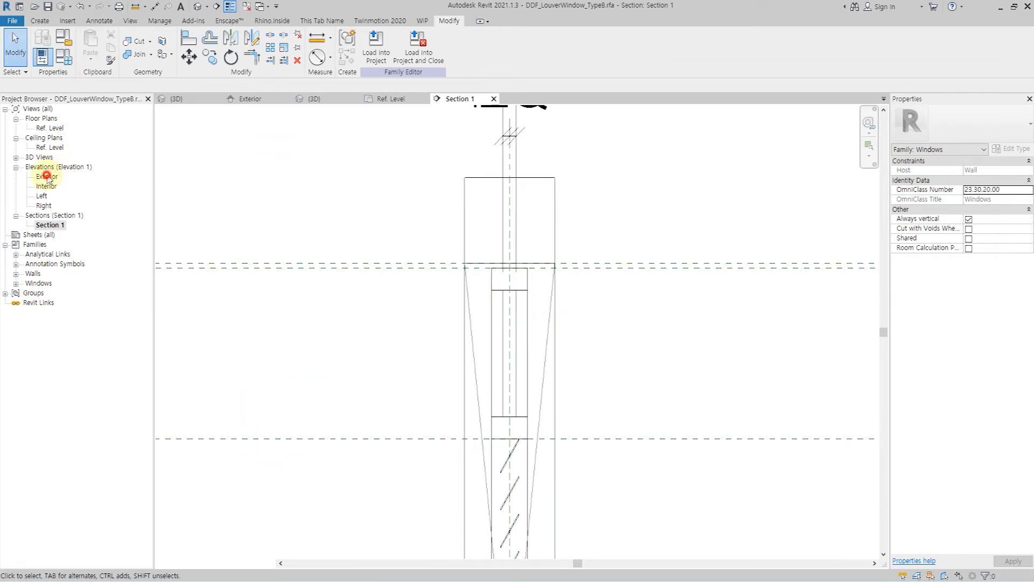
In the exterior elevation, rename the _Top parameter of the top panel's height dimension to _TopPanelHeight
{"action": "double_click", "coordinate": [47, 177]}
{"action": "scroll", "coordinate": [676, 231], "scroll_direction": "down", "scroll_amount": 2}
{"action": "left_click", "coordinate": [696, 239]}
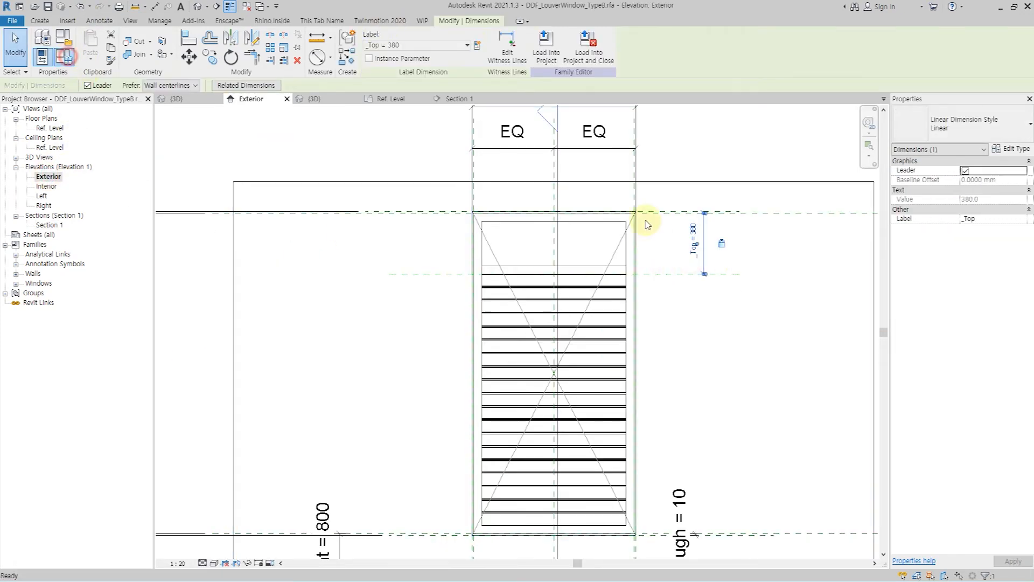
{"action": "double_click", "coordinate": [699, 268]}
{"action": "left_click", "coordinate": [700, 287]}
{"action": "left_click", "coordinate": [671, 468]}
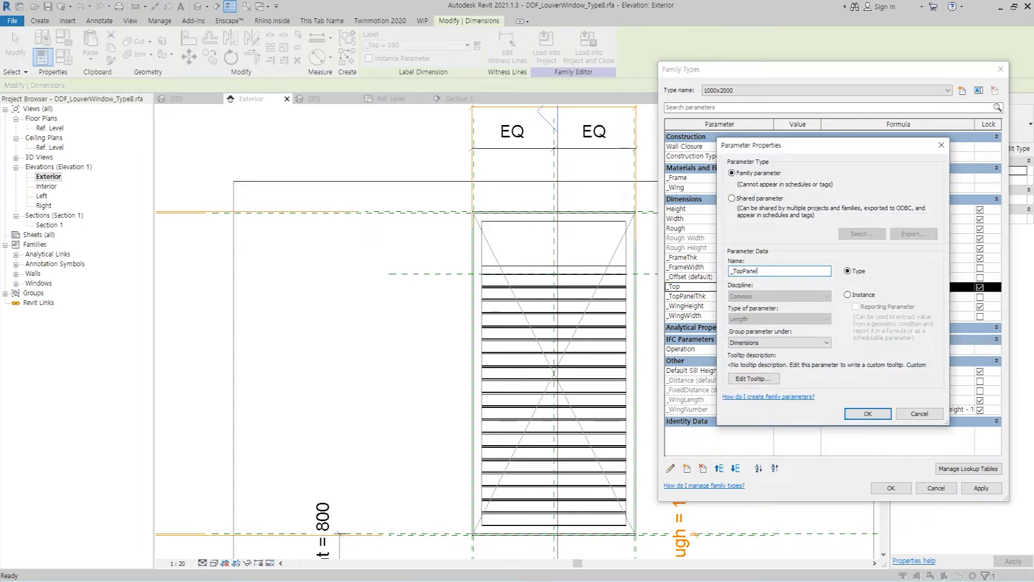
{"action": "type", "text": "PanelHeight"}
{"action": "key", "text": "Return"}
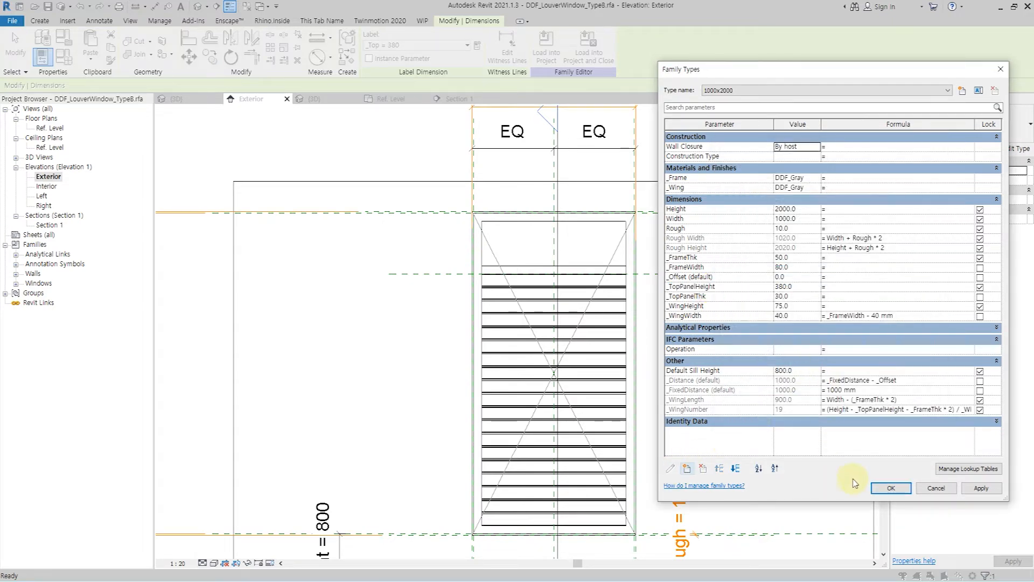
{"action": "left_click", "coordinate": [886, 488]}
{"action": "left_click", "coordinate": [762, 370]}
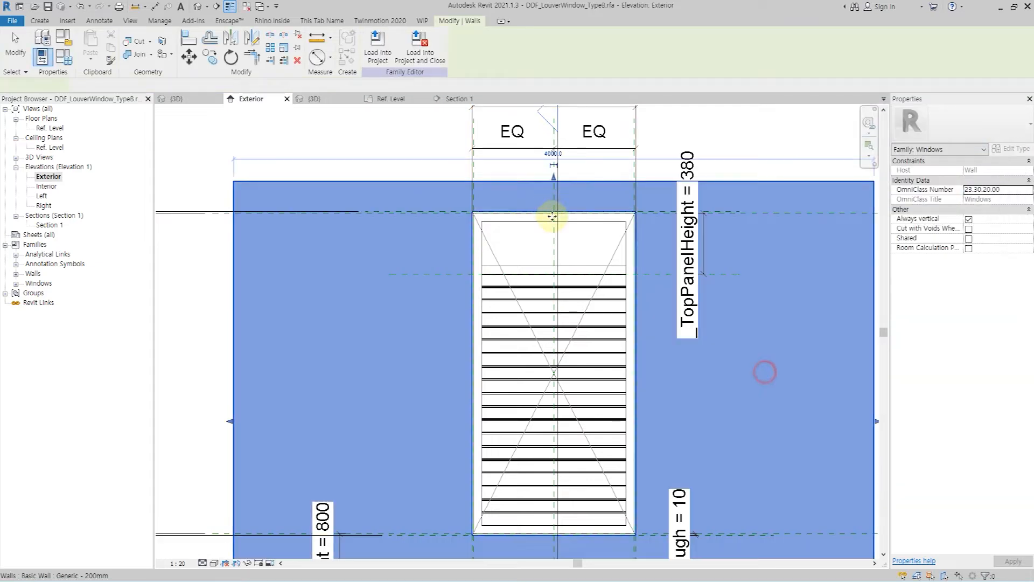
Edit the top panel extrusion's sketch and draw two circular holes side by side, about 60 mm and 80 mm in radius
{"action": "left_click", "coordinate": [560, 243]}
{"action": "left_click", "coordinate": [377, 42]}
{"action": "left_click", "coordinate": [440, 36]}
{"action": "scroll", "coordinate": [559, 240], "scroll_direction": "up", "scroll_amount": 2}
{"action": "scroll", "coordinate": [560, 240], "scroll_direction": "up", "scroll_amount": 1}
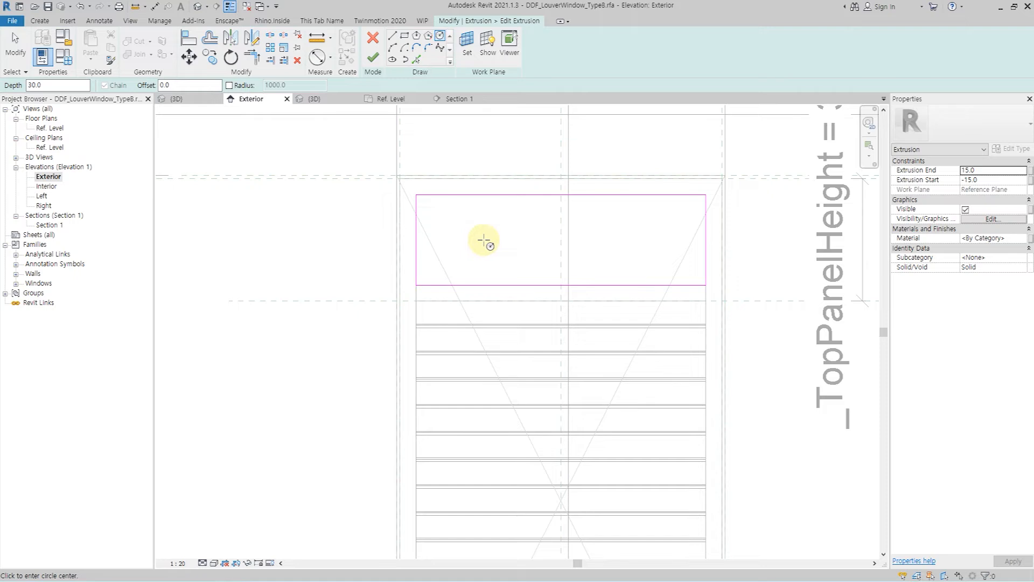
{"action": "left_click", "coordinate": [484, 240]}
{"action": "left_click", "coordinate": [503, 243]}
{"action": "left_click", "coordinate": [621, 237]}
{"action": "left_click", "coordinate": [644, 250]}
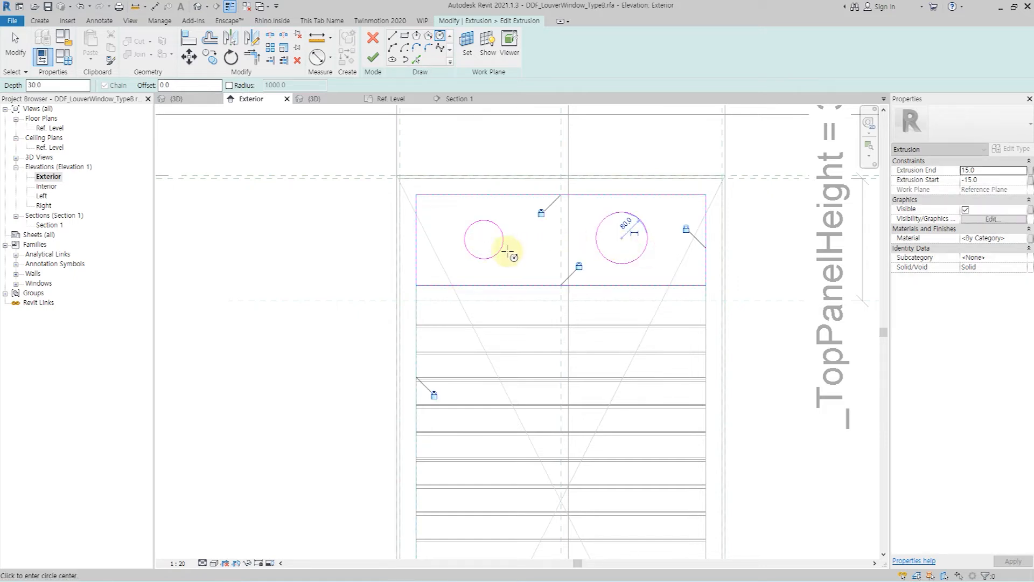
{"action": "key", "text": "Escape"}
{"action": "key", "text": "Escape"}
Make the centre marks of both hole circles visible
{"action": "left_click", "coordinate": [497, 252]}
{"action": "left_click", "coordinate": [965, 170]}
{"action": "left_click", "coordinate": [529, 256]}
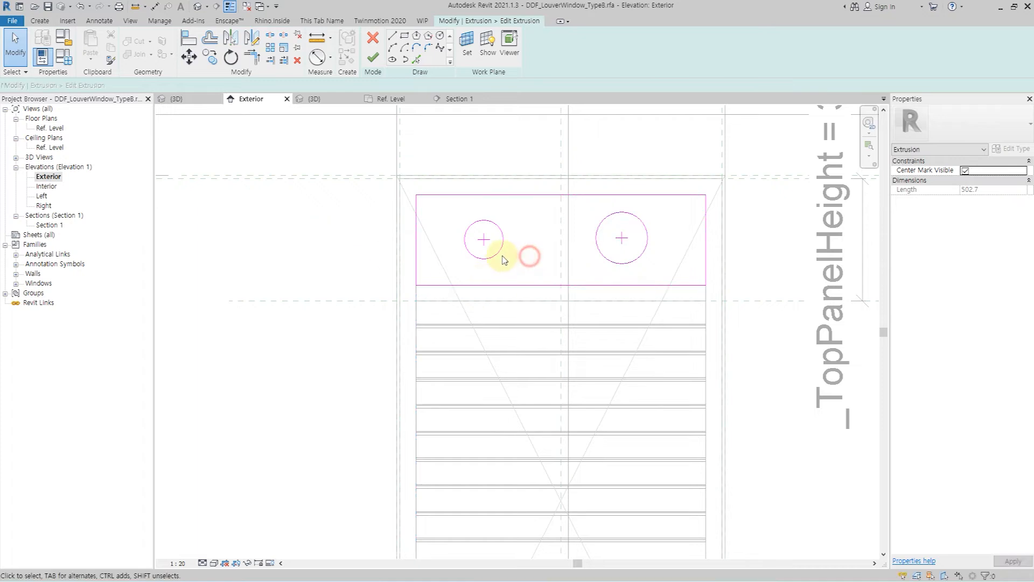
Try dimensioning the left hole's centre to the panel sketch's upper and lower edges, and delete the dimension
{"action": "key", "text": "d"}
{"action": "key", "text": "i"}
{"action": "left_click", "coordinate": [490, 284]}
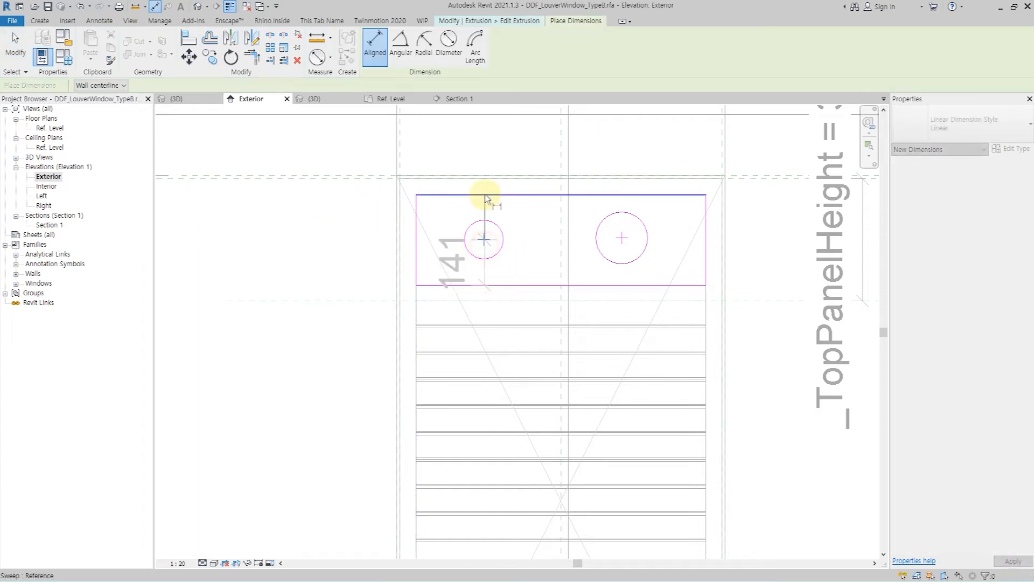
{"action": "left_click", "coordinate": [486, 195]}
{"action": "left_click", "coordinate": [343, 238]}
{"action": "key", "text": "Escape"}
{"action": "key", "text": "Escape"}
{"action": "left_click", "coordinate": [342, 238]}
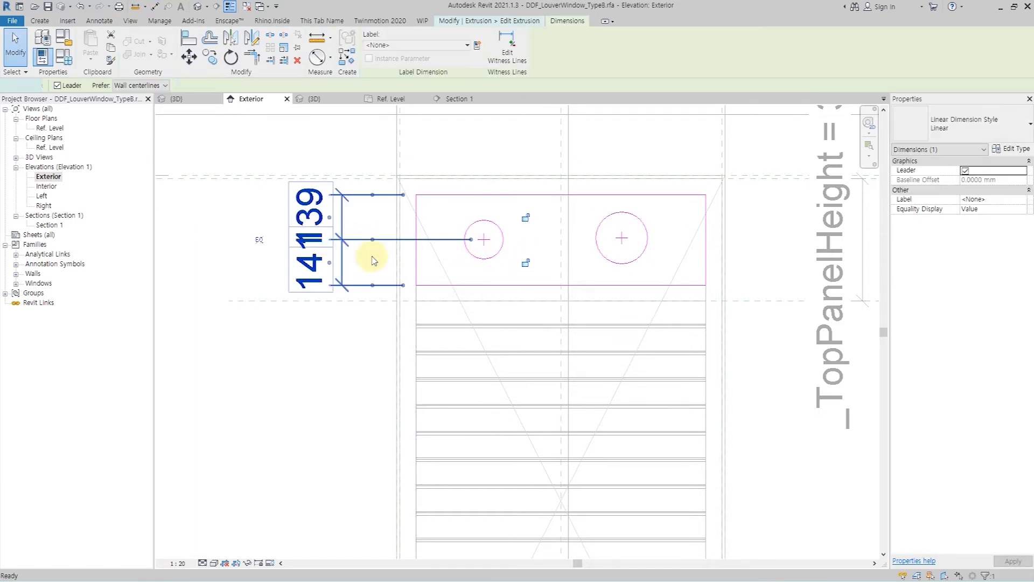
{"action": "key", "text": "Delete"}
Centre the left hole vertically with an equality dimension between the upper and lower reference planes of the top panel
{"action": "key", "text": "d"}
{"action": "key", "text": "i"}
{"action": "left_click", "coordinate": [358, 301]}
{"action": "left_click", "coordinate": [484, 239]}
{"action": "left_click", "coordinate": [341, 177]}
{"action": "left_click", "coordinate": [300, 240]}
{"action": "left_click", "coordinate": [219, 240]}
Centre the right hole vertically between the same two reference planes with another equality dimension
{"action": "left_click", "coordinate": [758, 300]}
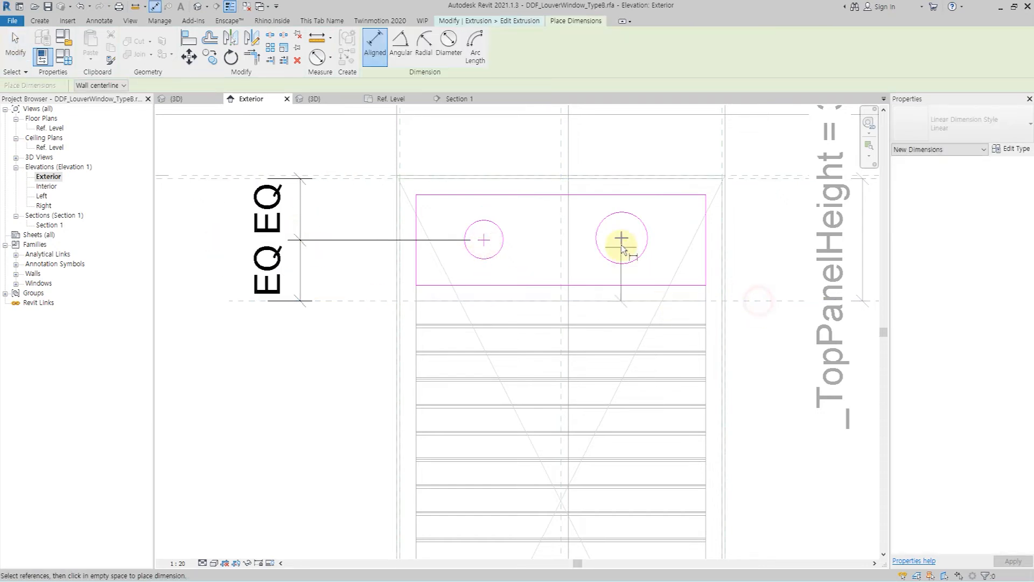
{"action": "left_click", "coordinate": [623, 249]}
{"action": "left_click", "coordinate": [744, 179]}
{"action": "left_click", "coordinate": [763, 240]}
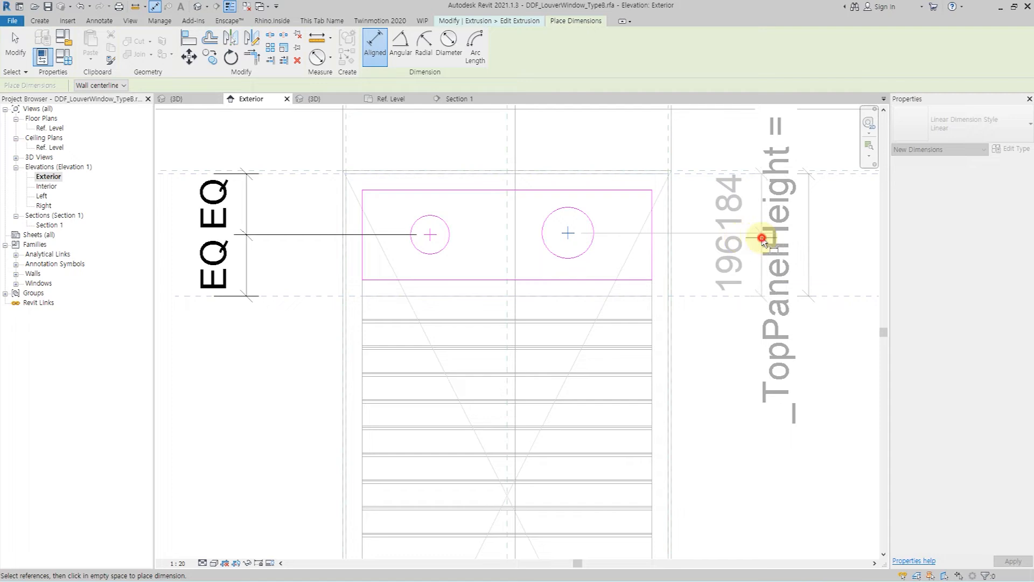
{"action": "left_click", "coordinate": [676, 233]}
{"action": "middle_click_drag", "start_coordinate": [433, 235], "coordinate": [415, 323]}
{"action": "key", "text": "Escape"}
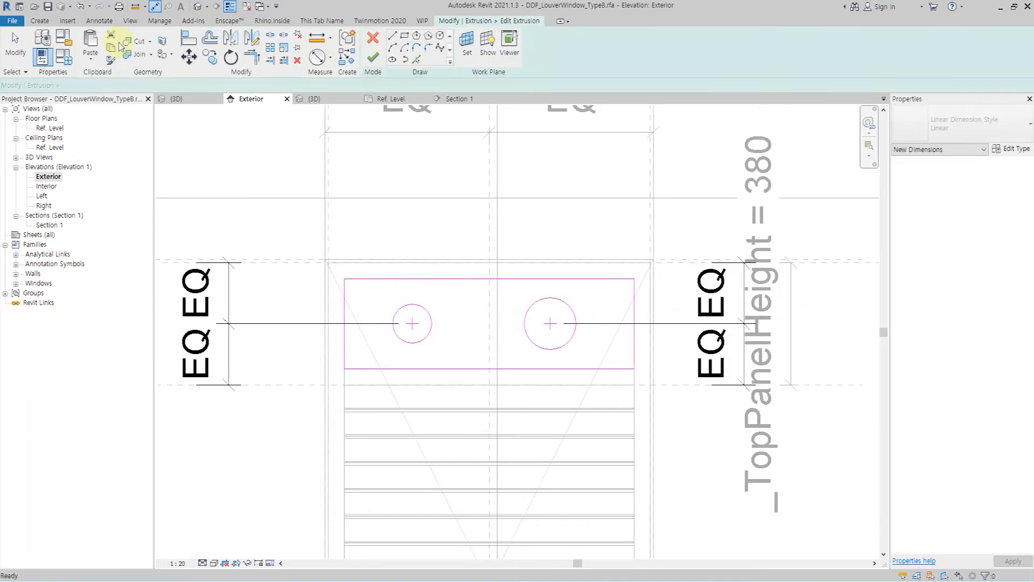
{"action": "key", "text": "Escape"}
Add a diameter dimension to each of the two hole circles
{"action": "left_click", "coordinate": [122, 46]}
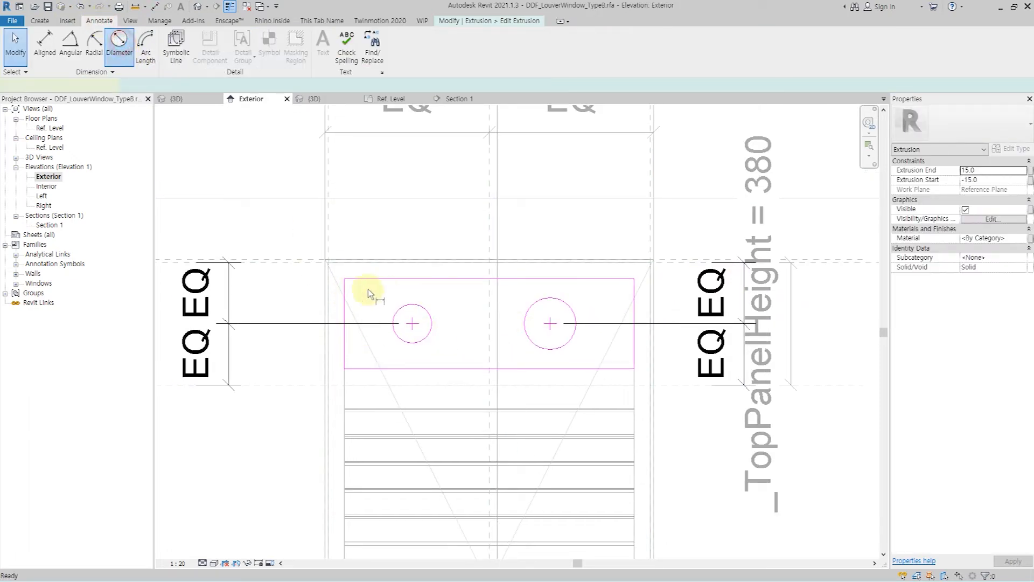
{"action": "scroll", "coordinate": [358, 289], "scroll_direction": "up", "scroll_amount": 2}
{"action": "left_click", "coordinate": [439, 312]}
{"action": "left_click", "coordinate": [474, 324]}
{"action": "left_click", "coordinate": [647, 307]}
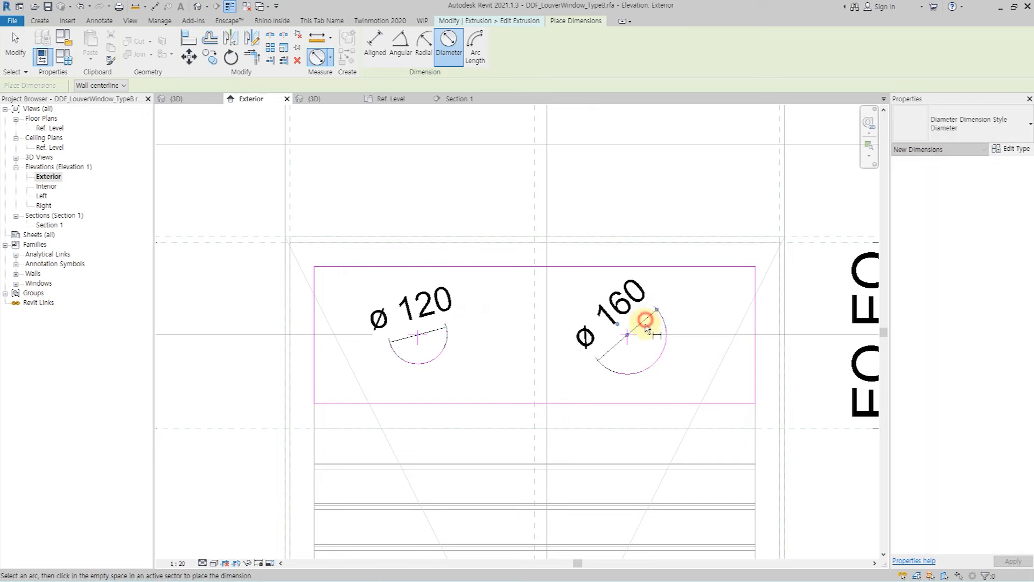
{"action": "left_click", "coordinate": [641, 325]}
{"action": "key", "text": "Escape"}
Label both hole diameter dimensions with a new type parameter named _HoleDia
{"action": "left_click", "coordinate": [429, 329], "text": "ctrl"}
{"action": "left_click", "coordinate": [477, 47]}
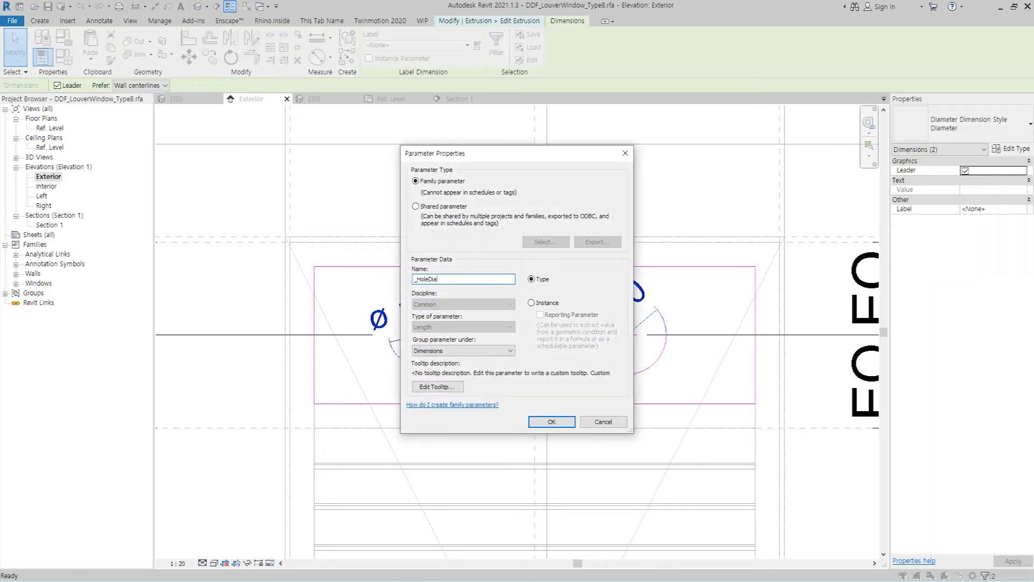
{"action": "left_click", "coordinate": [538, 424]}
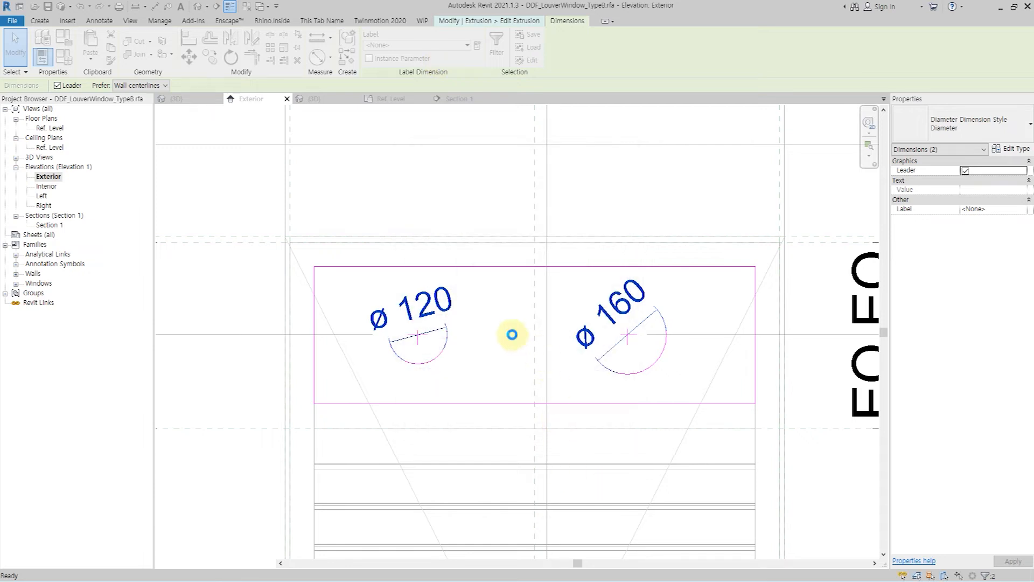
{"action": "scroll", "coordinate": [512, 338], "scroll_direction": "down", "scroll_amount": 2}
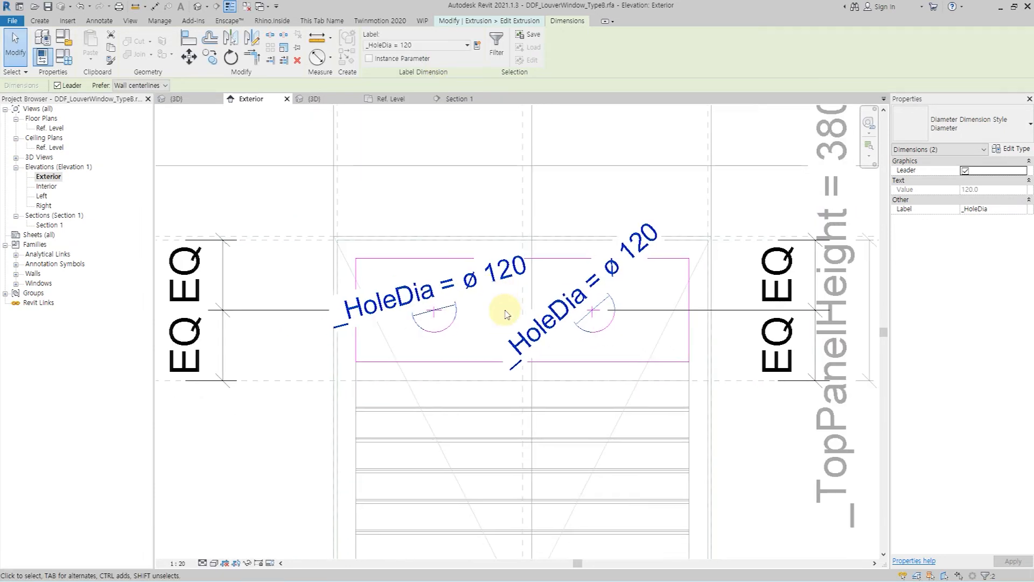
{"action": "left_click", "coordinate": [542, 289]}
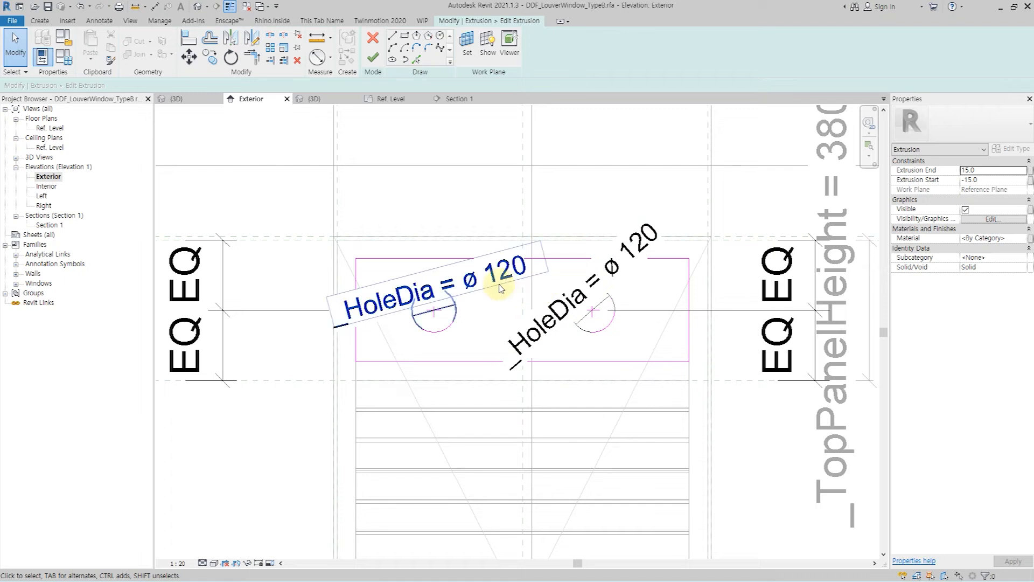
Set the hole diameter parameter to 150 and rename it _HoleDiameter
{"action": "left_click", "coordinate": [64, 56]}
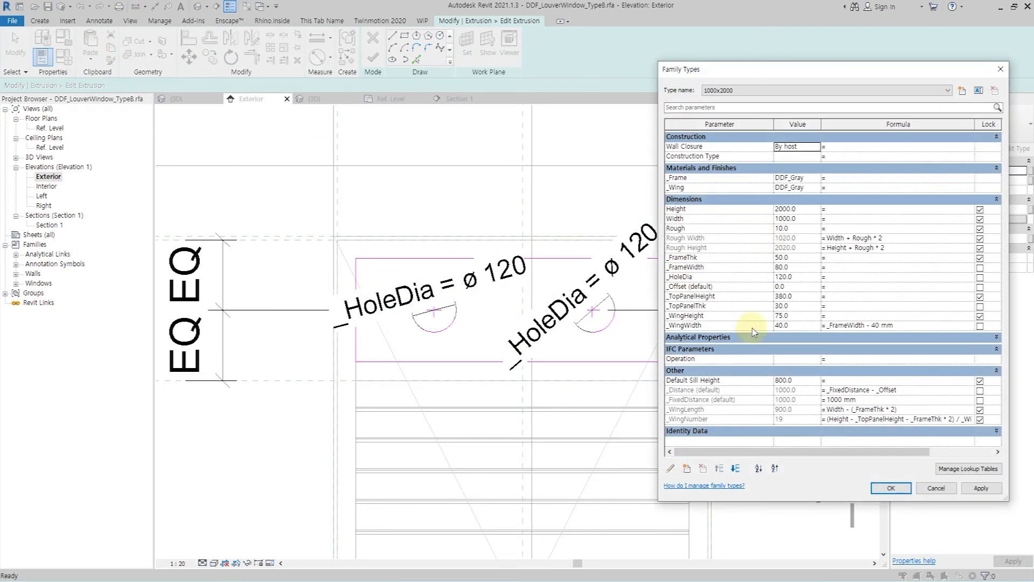
{"action": "left_click", "coordinate": [801, 278]}
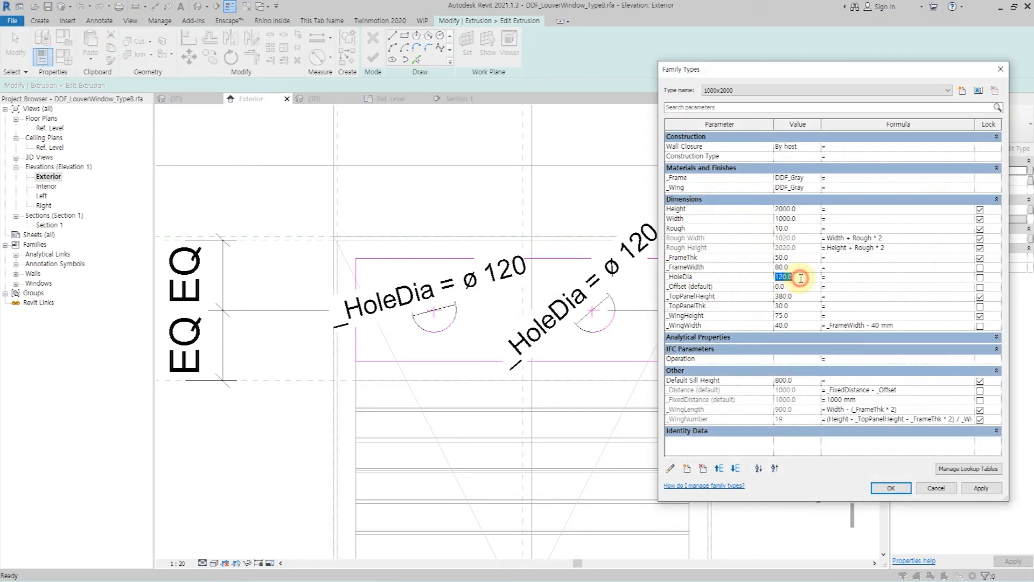
{"action": "left_click", "coordinate": [672, 468]}
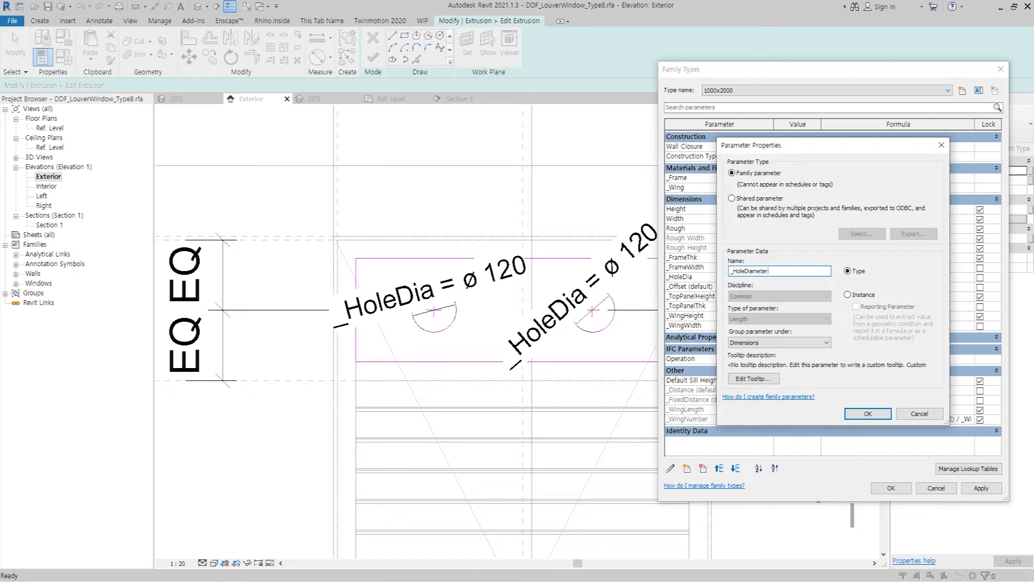
{"action": "left_click", "coordinate": [858, 407]}
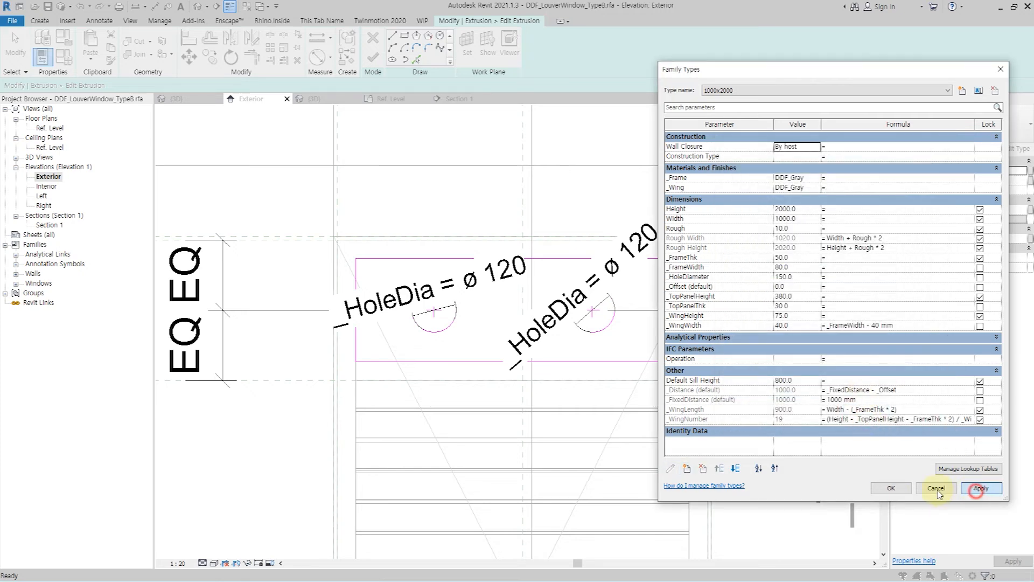
Try a continuous horizontal dimension string across the panel through both hole centres and the centre reference plane
{"action": "key", "text": "d"}
{"action": "key", "text": "i"}
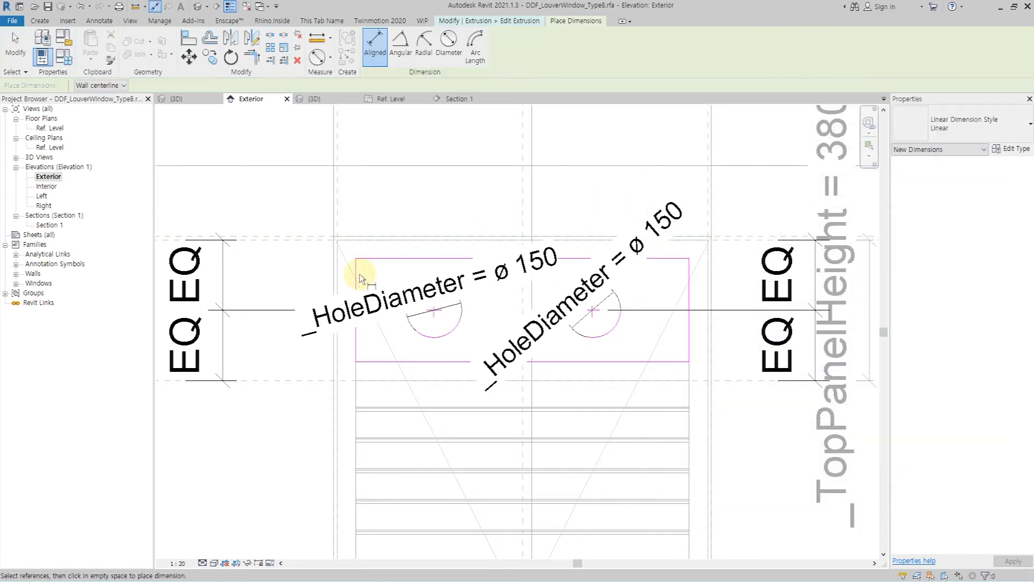
{"action": "left_click", "coordinate": [358, 275]}
{"action": "left_click", "coordinate": [438, 308]}
{"action": "scroll", "coordinate": [473, 270], "scroll_direction": "up", "scroll_amount": 3, "text": "ctrl"}
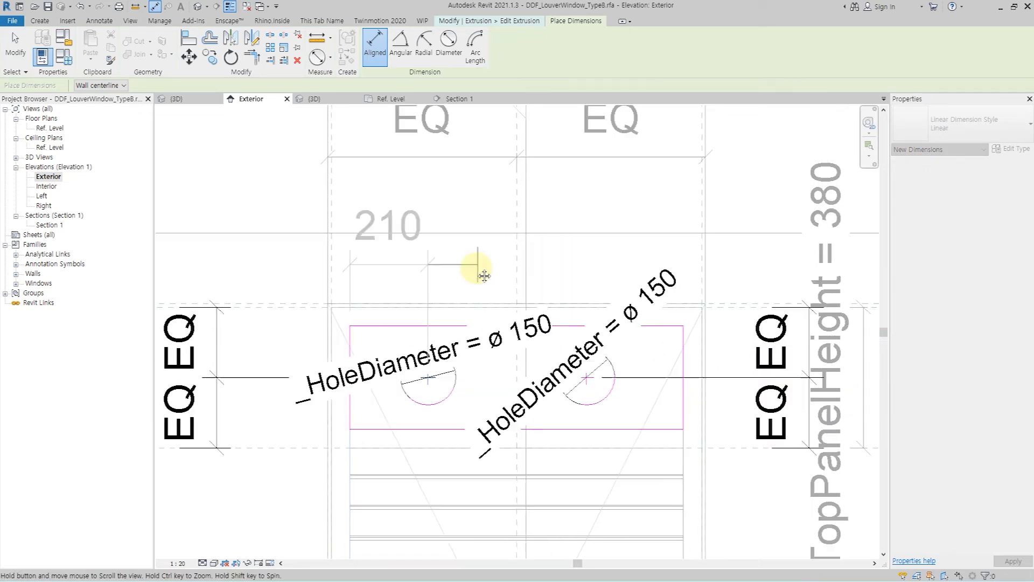
{"action": "left_click", "coordinate": [515, 200]}
{"action": "scroll", "coordinate": [510, 272], "scroll_direction": "down", "scroll_amount": 3}
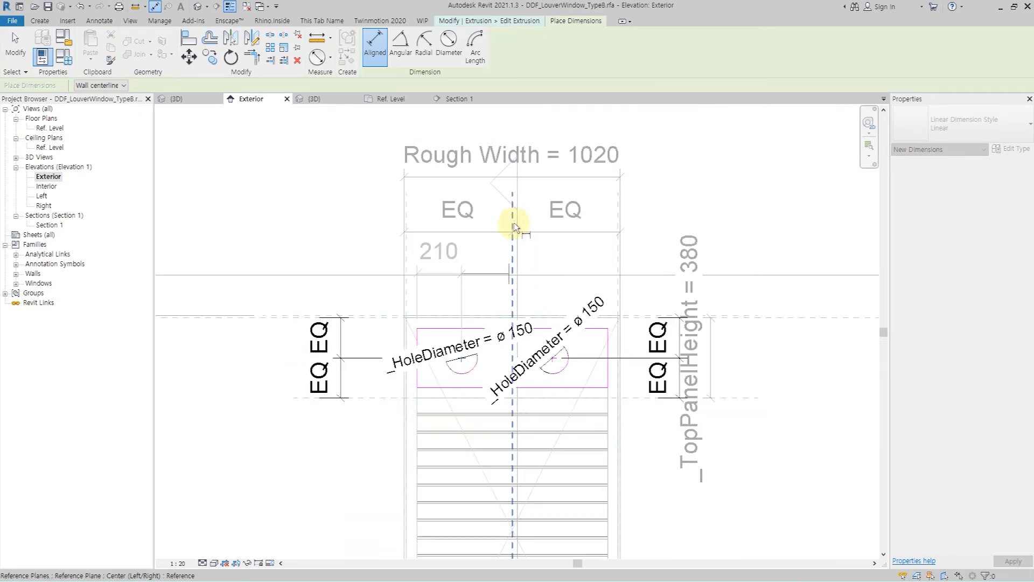
{"action": "left_click", "coordinate": [554, 359]}
{"action": "left_click", "coordinate": [604, 288]}
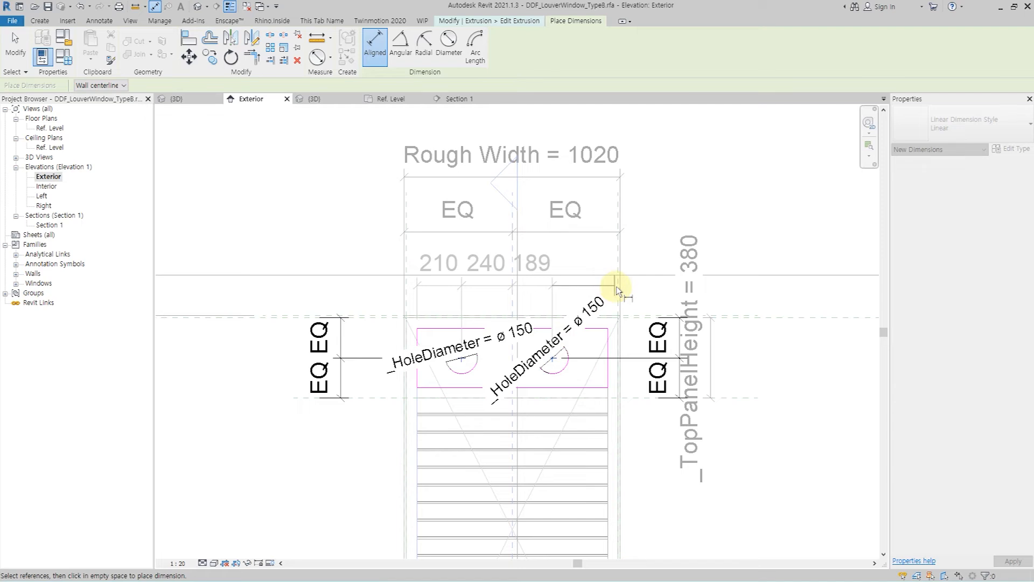
{"action": "left_click", "coordinate": [656, 260]}
{"action": "left_click", "coordinate": [518, 317]}
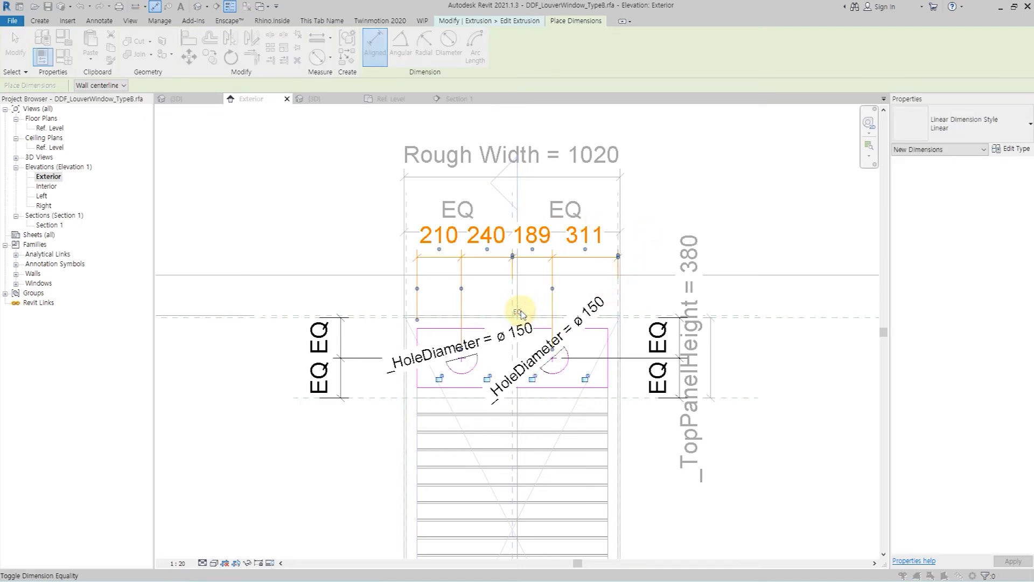
{"action": "left_click", "coordinate": [460, 299]}
{"action": "key", "text": "Escape"}
{"action": "key", "text": "Escape"}
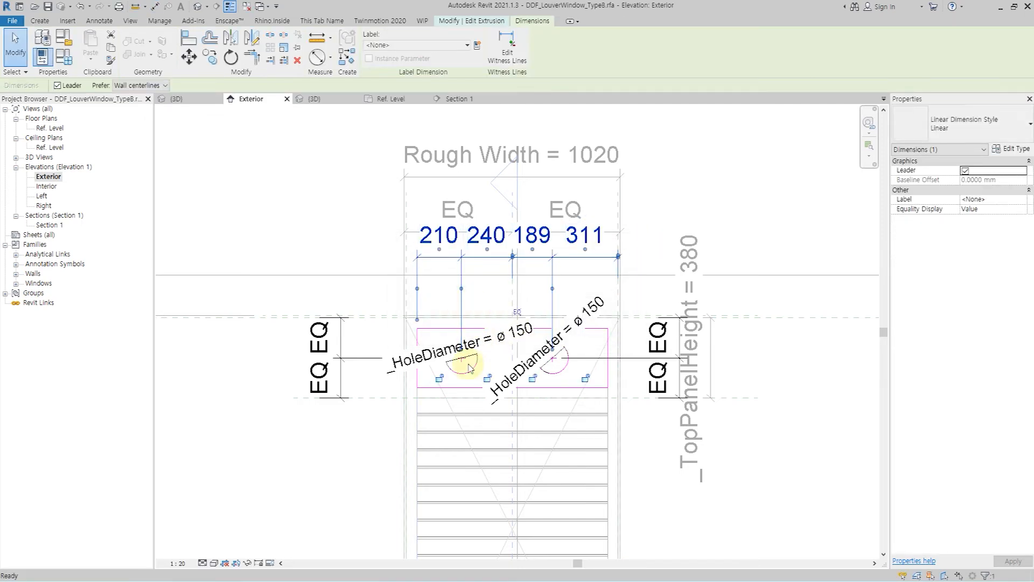
Dimension both hole centres to the centre reference plane and make the two distances equal
{"action": "key", "text": "i"}
{"action": "scroll", "coordinate": [476, 361], "scroll_direction": "up", "scroll_amount": 3}
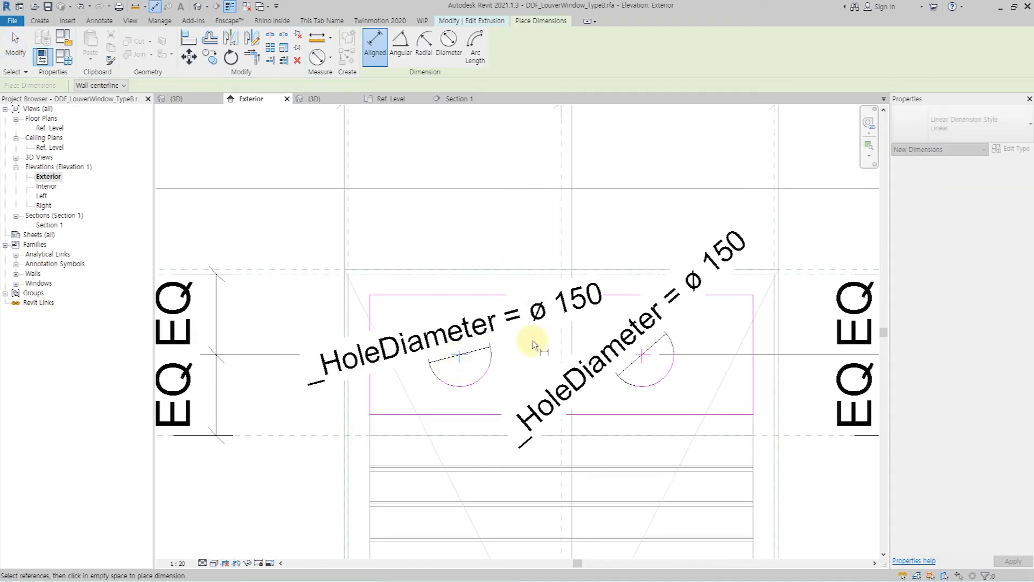
{"action": "scroll", "coordinate": [548, 237], "scroll_direction": "down", "scroll_amount": 3}
{"action": "left_click", "coordinate": [548, 238]}
{"action": "left_click", "coordinate": [589, 347]}
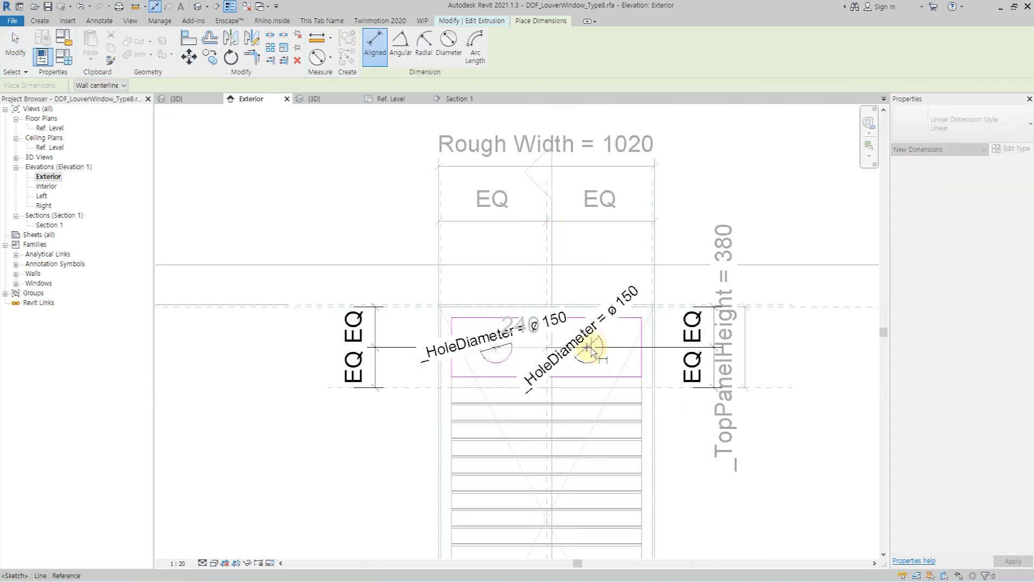
{"action": "left_click", "coordinate": [596, 247]}
{"action": "left_click", "coordinate": [547, 304]}
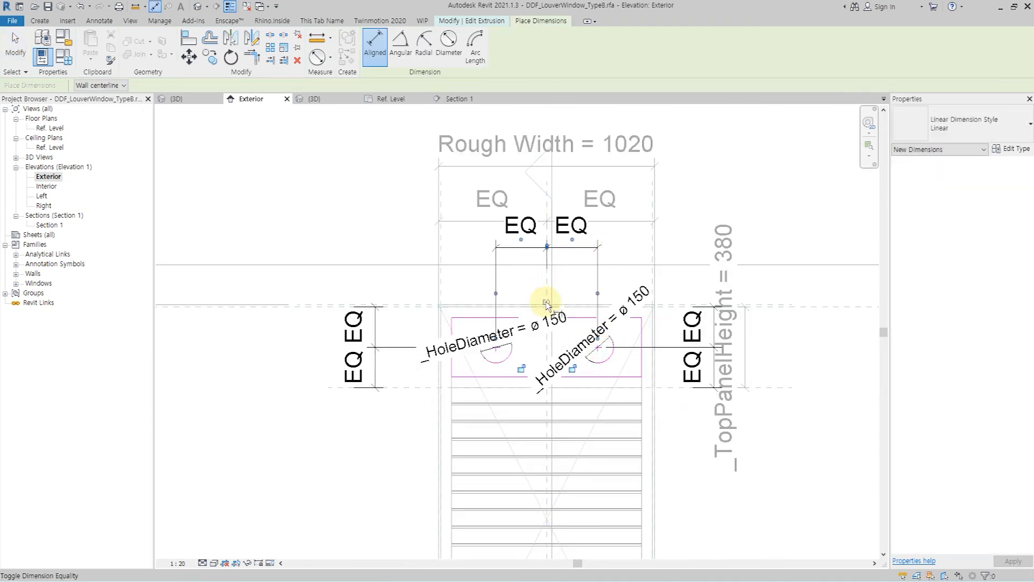
Dimension the distance between the two hole centres and label it with a new type parameter named _HoleDistance
{"action": "left_click", "coordinate": [504, 351]}
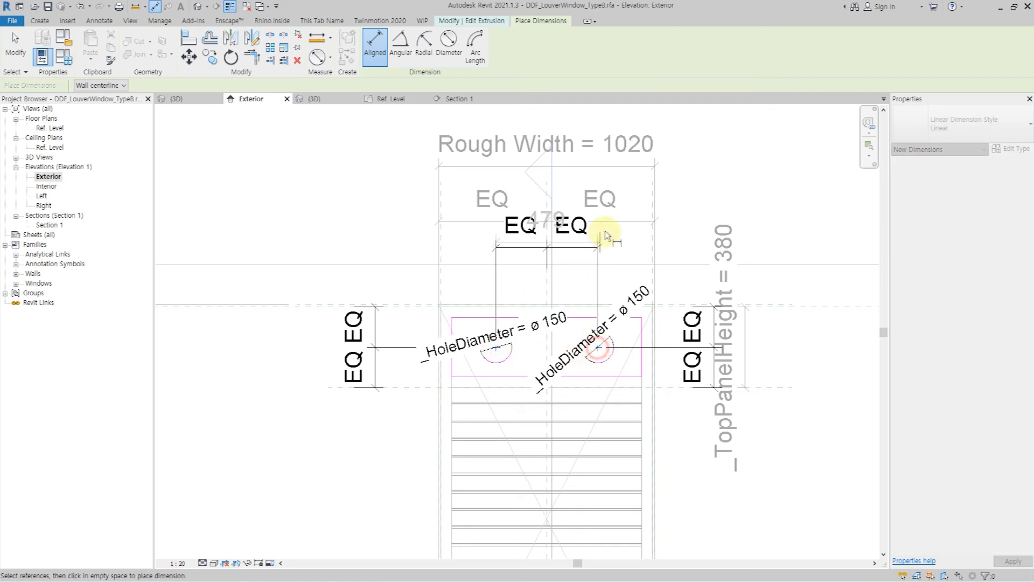
{"action": "left_click", "coordinate": [621, 181]}
{"action": "key", "text": "Escape"}
{"action": "left_click", "coordinate": [477, 47]}
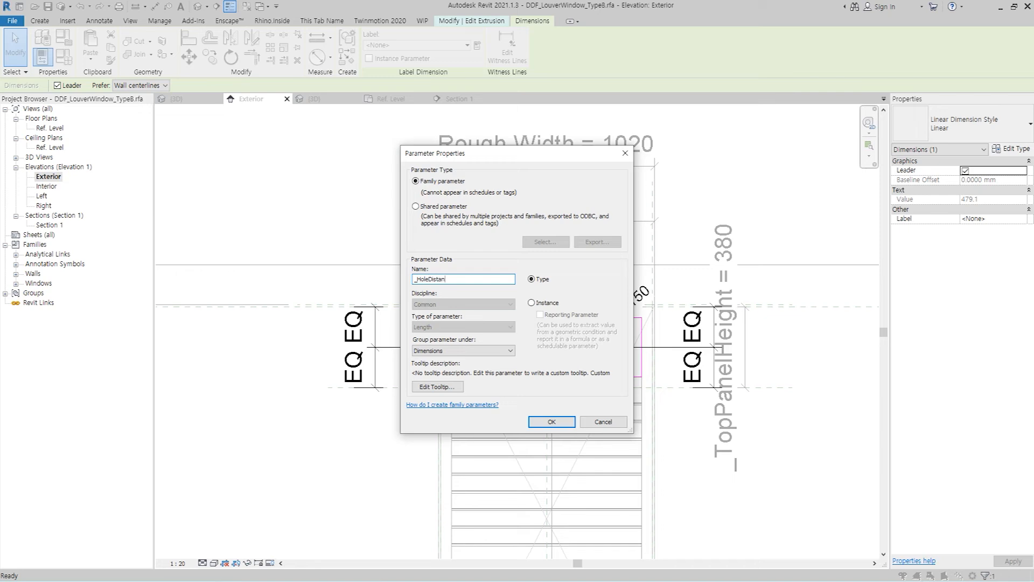
{"action": "key", "text": "Escape"}
Set the _HoleDistance parameter to 400 and finish editing the top panel's extrusion sketch
{"action": "left_click", "coordinate": [64, 58]}
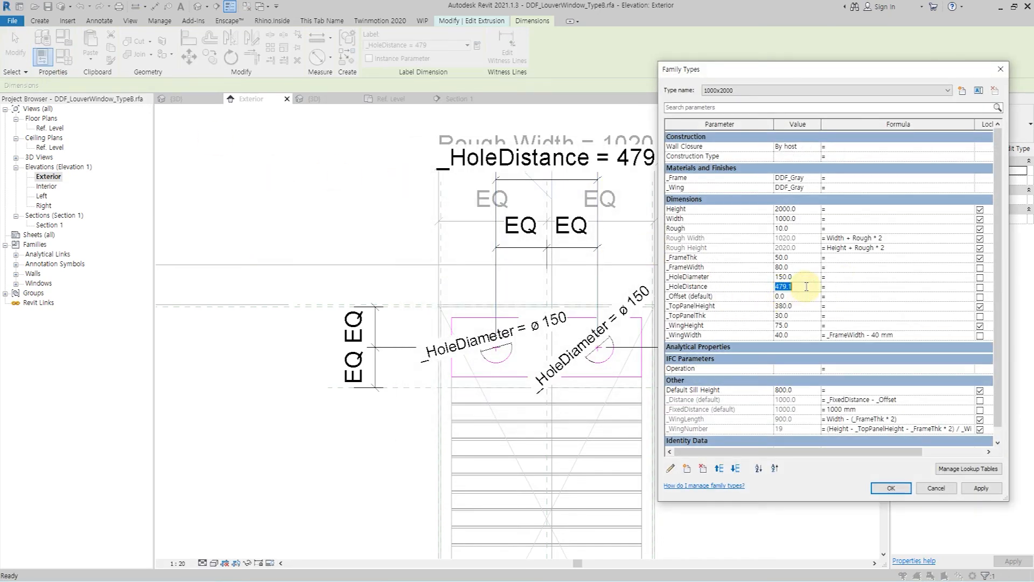
{"action": "left_click", "coordinate": [981, 488]}
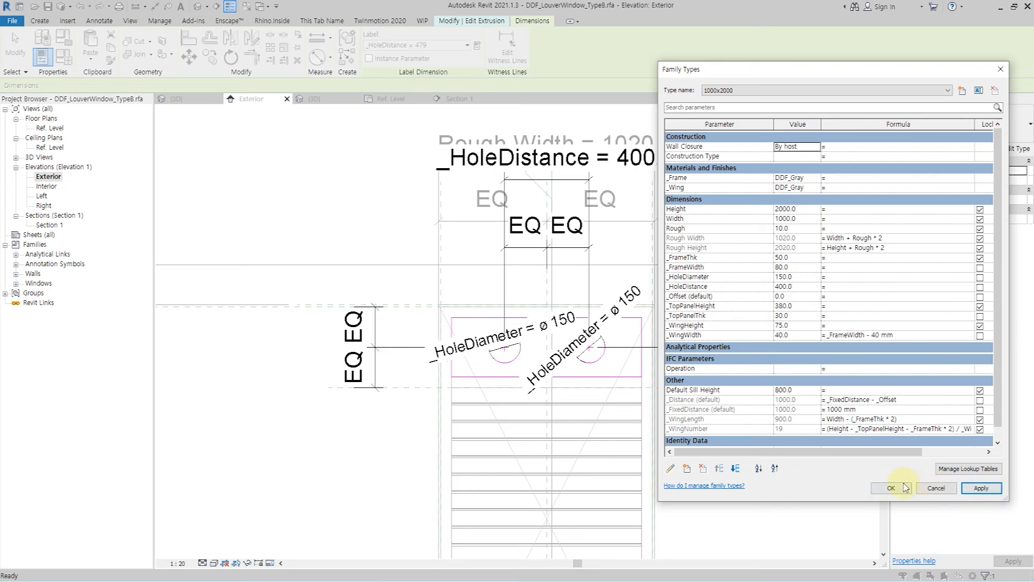
{"action": "left_click", "coordinate": [891, 489]}
{"action": "left_click", "coordinate": [373, 55]}
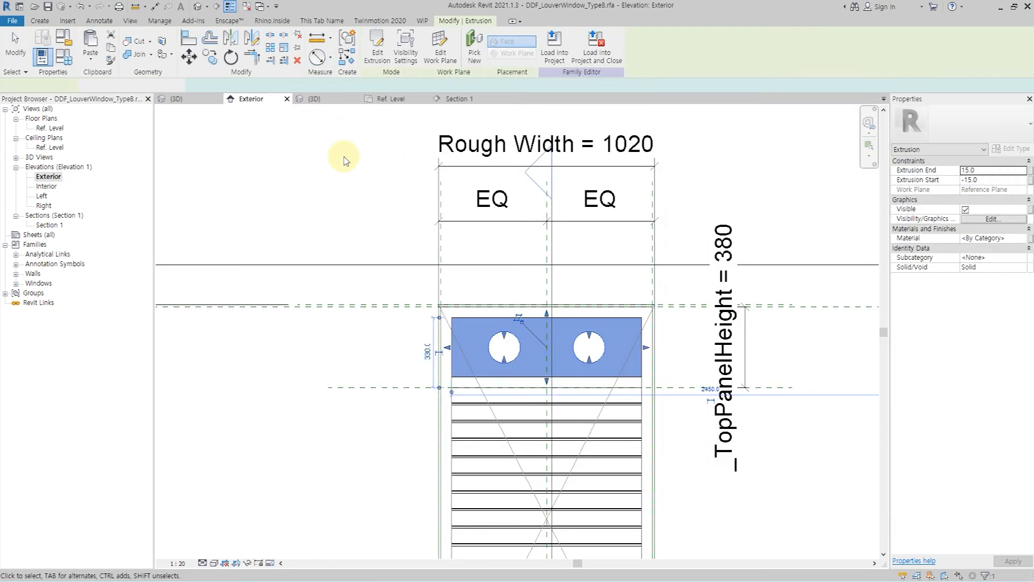
In the 3D view, associate the top panel extrusion's material with the _Frame family parameter
{"action": "left_click", "coordinate": [198, 7]}
{"action": "middle_click_drag", "start_coordinate": [418, 288], "coordinate": [579, 324], "text": "shift"}
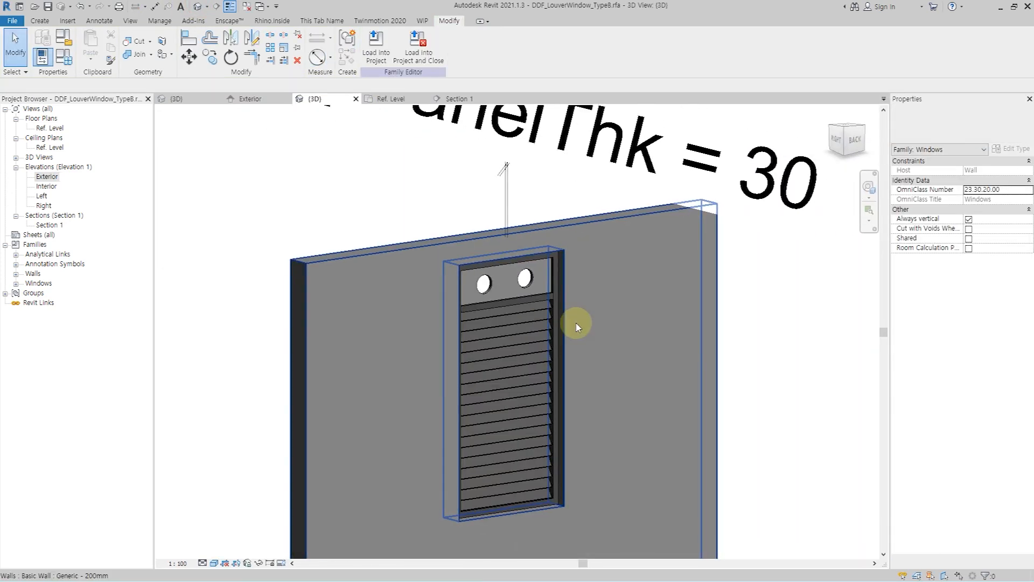
{"action": "scroll", "coordinate": [527, 265], "scroll_direction": "up", "scroll_amount": 3}
{"action": "left_click", "coordinate": [527, 265]}
{"action": "left_click", "coordinate": [1026, 239]}
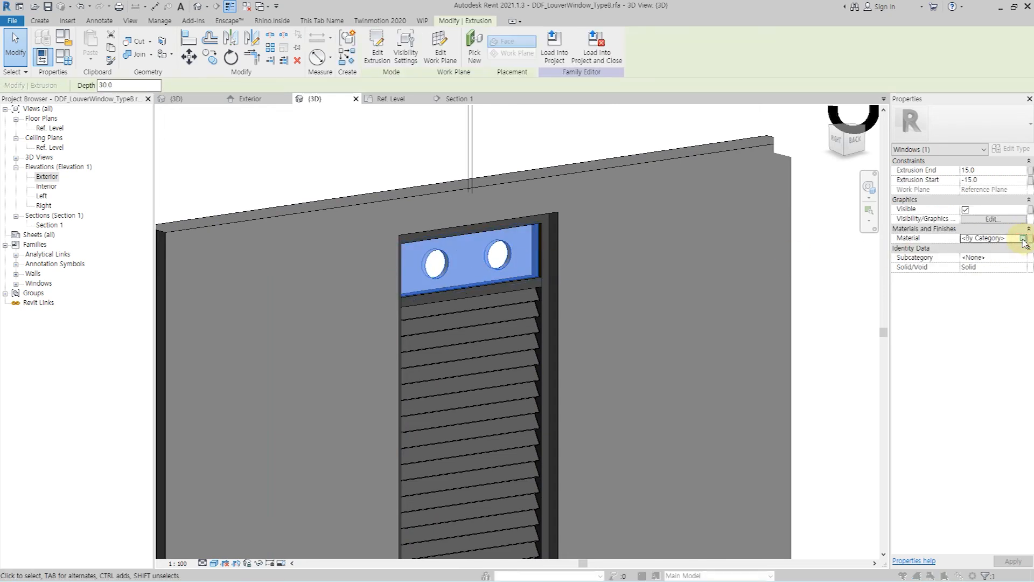
{"action": "key", "text": "Escape"}
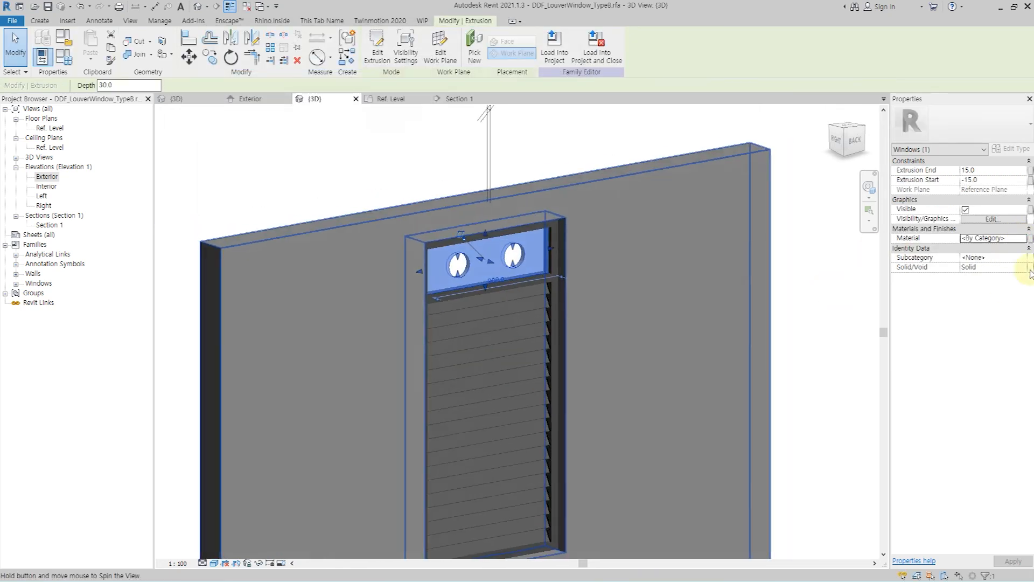
{"action": "left_click", "coordinate": [1030, 239]}
{"action": "left_click", "coordinate": [464, 262]}
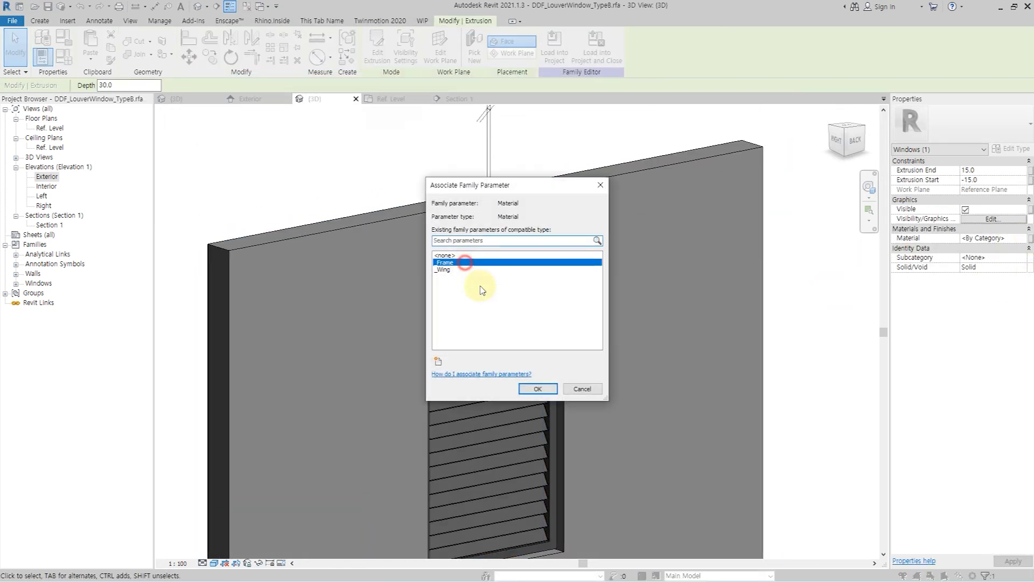
{"action": "left_click", "coordinate": [529, 392]}
{"action": "left_click", "coordinate": [838, 356]}
{"action": "mouse_move", "coordinate": [638, 392]}
{"action": "middle_mouse_down", "text": "shift"}
{"action": "mouse_move", "coordinate": [638, 411]}
{"action": "mouse_move", "coordinate": [631, 405]}
{"action": "middle_mouse_up", "text": "shift"}
{"action": "scroll", "coordinate": [565, 296], "scroll_direction": "down", "scroll_amount": 2}
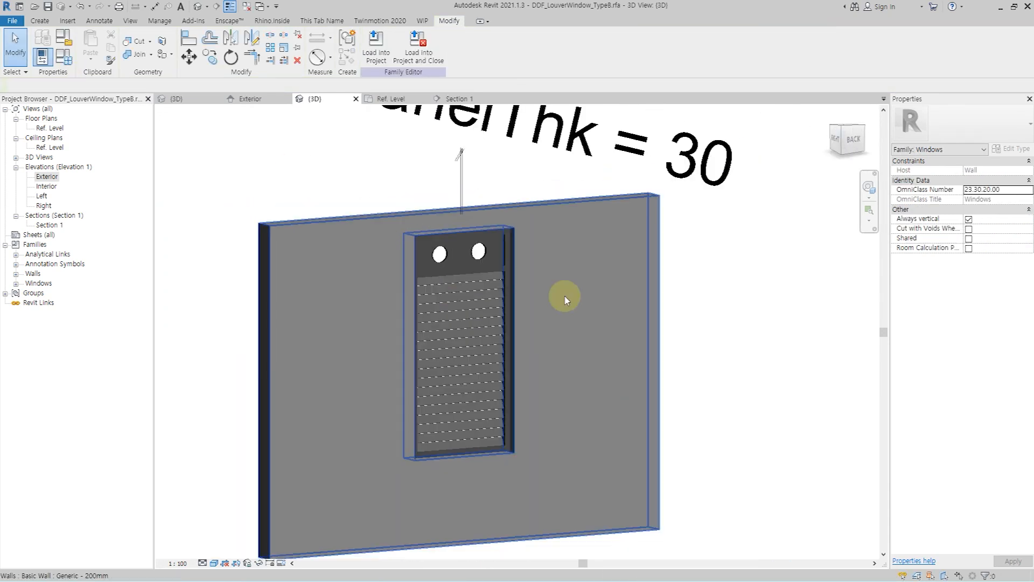
Reorder the family parameters by moving _Offset up two places to sit above _HoleDiameter
{"action": "left_click", "coordinate": [63, 57]}
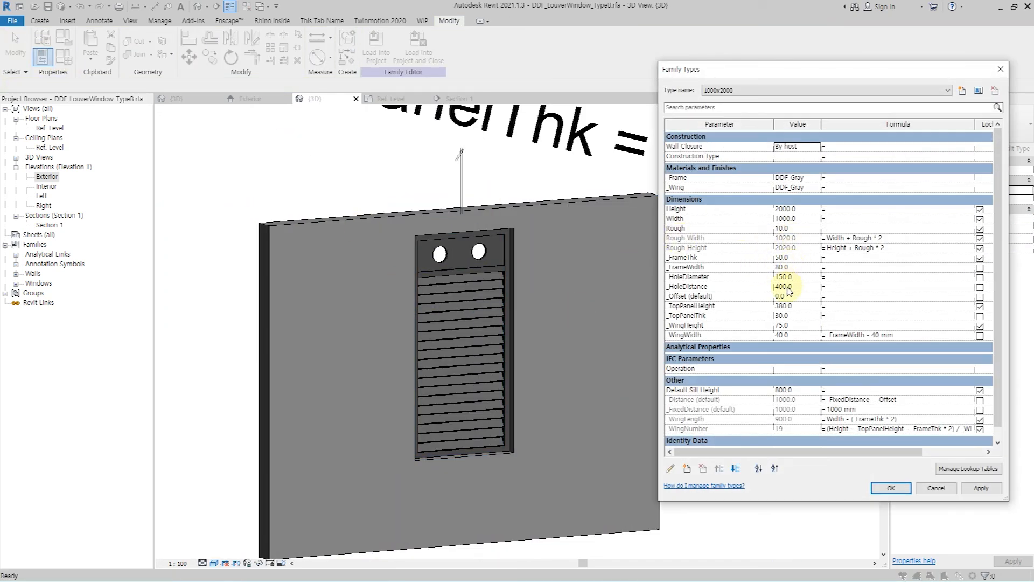
{"action": "left_click", "coordinate": [730, 298]}
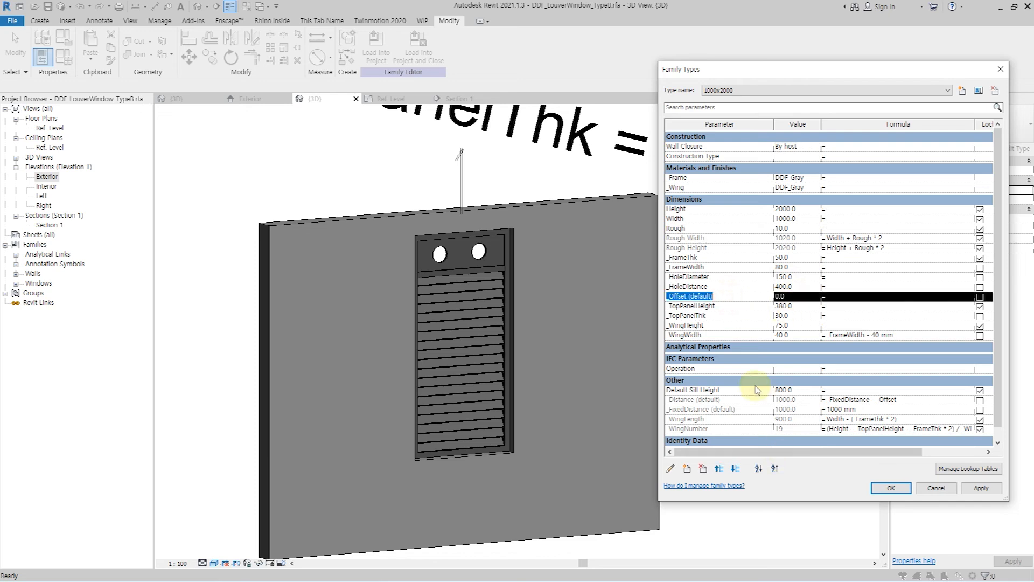
{"action": "left_click", "coordinate": [720, 469]}
{"action": "left_click", "coordinate": [720, 469]}
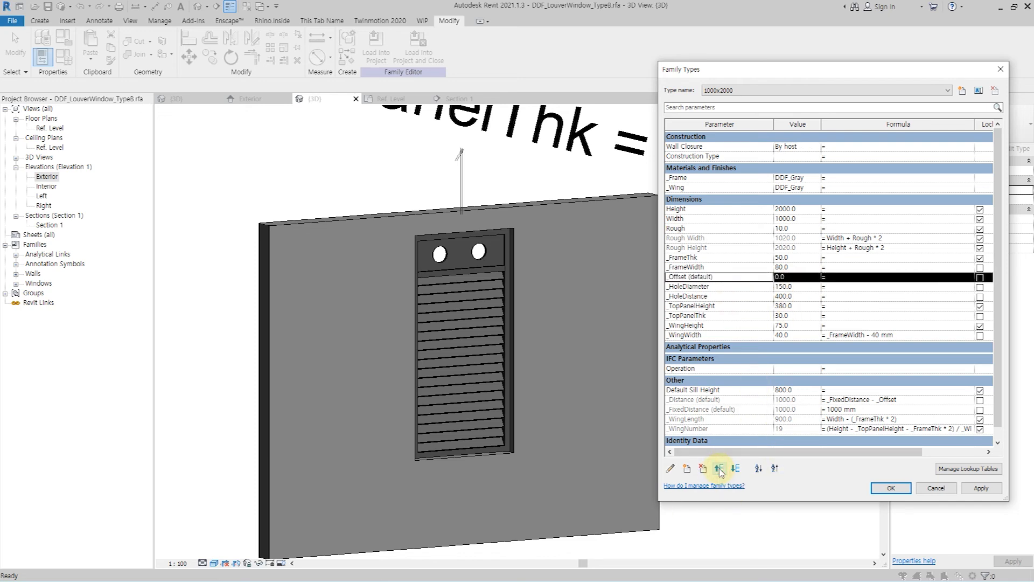
Set the _TopPanelHeight parameter to 400 and apply it to the 1000x2000 type
{"action": "left_click", "coordinate": [800, 309]}
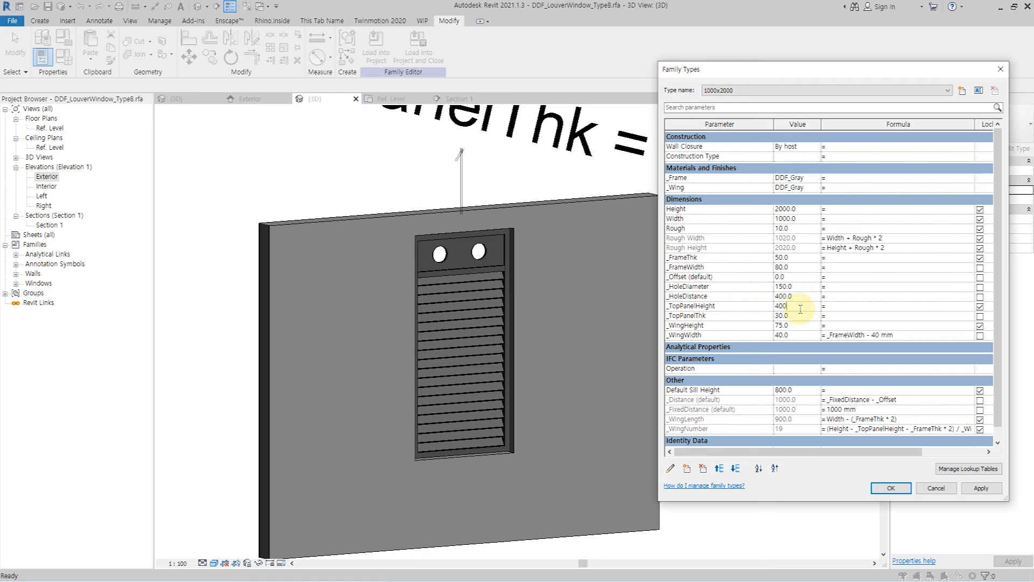
{"action": "left_click", "coordinate": [980, 488]}
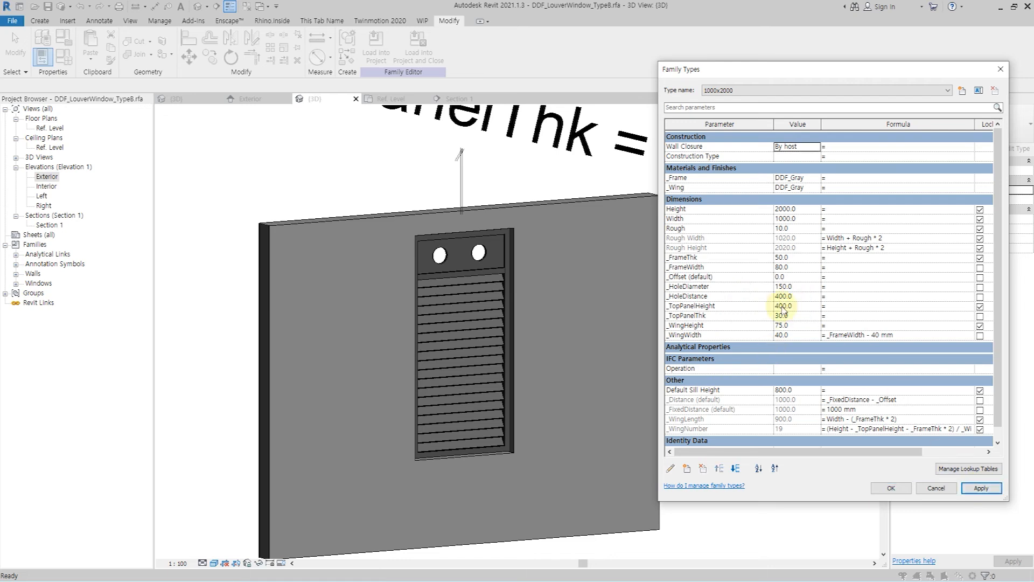
{"action": "left_click", "coordinate": [889, 488]}
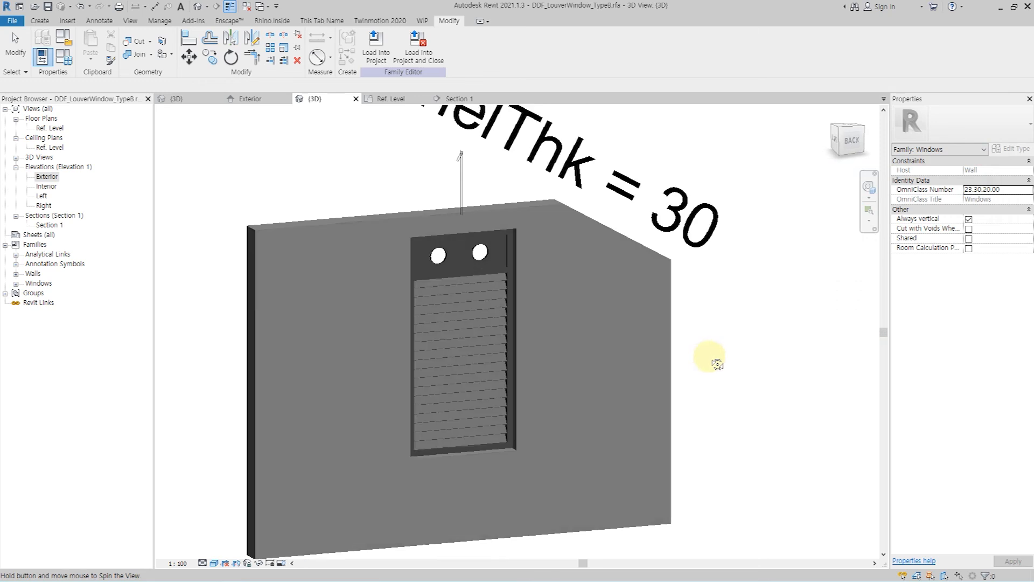
Load the family into the DDF Template 1.0.0 project and place a DDF_LouverWindow_TypeB window on the wall beside the existing louver window
{"action": "left_click", "coordinate": [383, 56]}
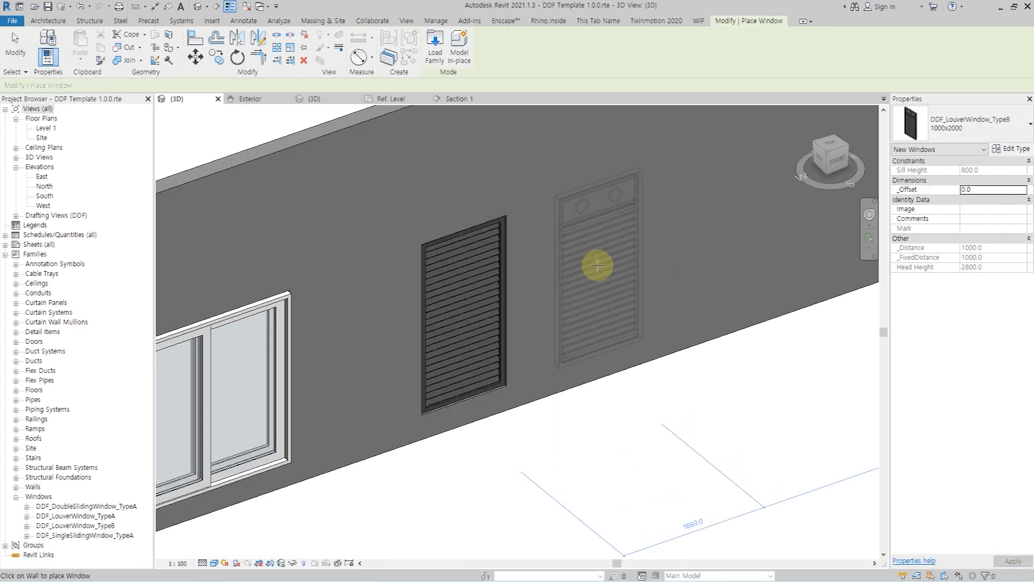
{"action": "key", "text": "Escape"}
{"action": "mouse_move", "coordinate": [581, 441]}
{"action": "middle_mouse_down"}
{"action": "mouse_move", "coordinate": [721, 307]}
{"action": "mouse_move", "coordinate": [587, 425]}
{"action": "middle_mouse_up"}
{"action": "left_click", "coordinate": [597, 387]}
{"action": "middle_click_drag", "start_coordinate": [624, 393], "coordinate": [765, 318], "text": "shift"}
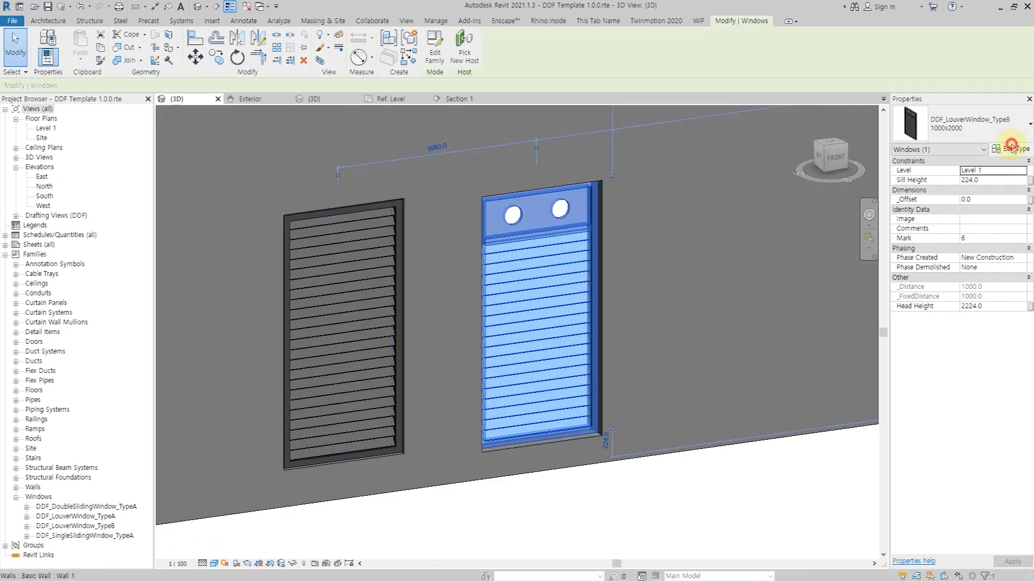
In the placed TypeB window's type properties, set Width to 1500 and _HoleDistance to 600
{"action": "left_click", "coordinate": [1011, 148]}
{"action": "left_click_drag", "start_coordinate": [668, 78], "coordinate": [796, 61]}
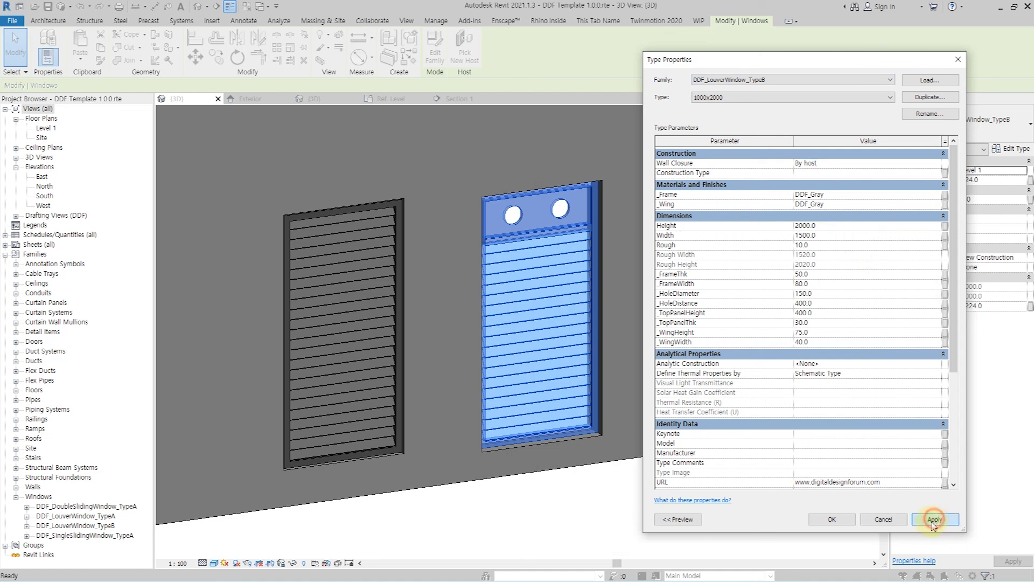
{"action": "key", "text": "Return"}
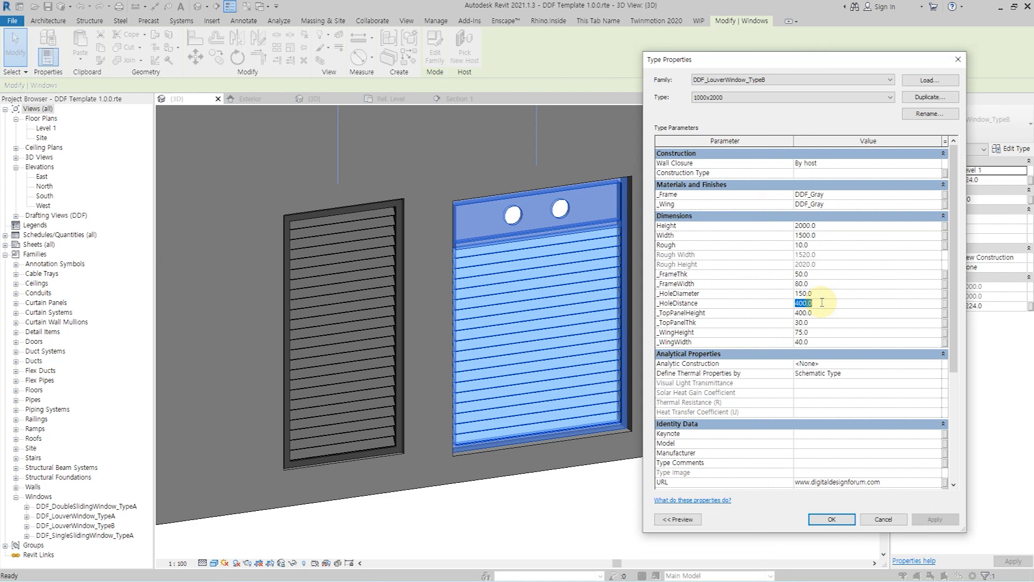
{"action": "left_click", "coordinate": [938, 520]}
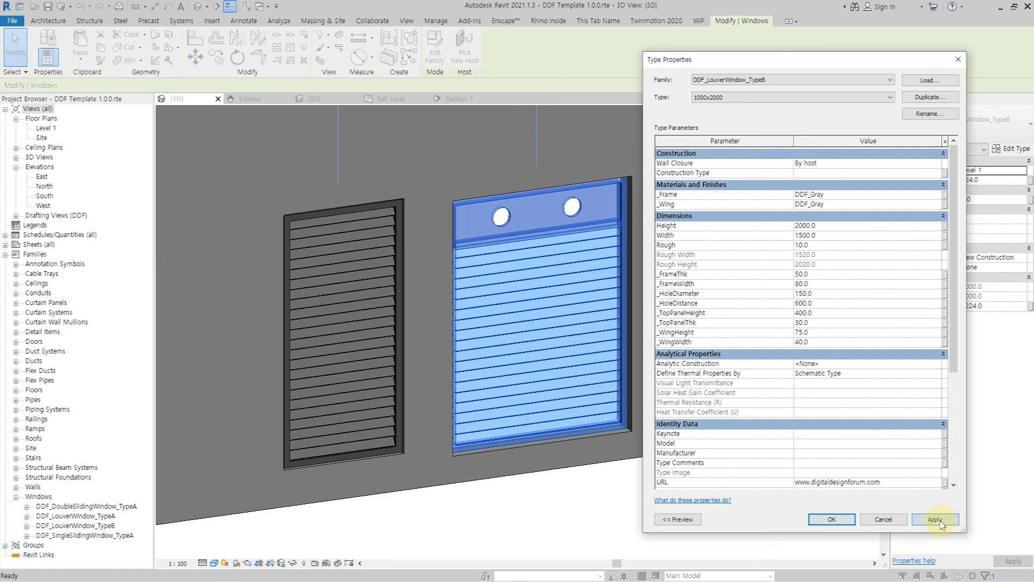